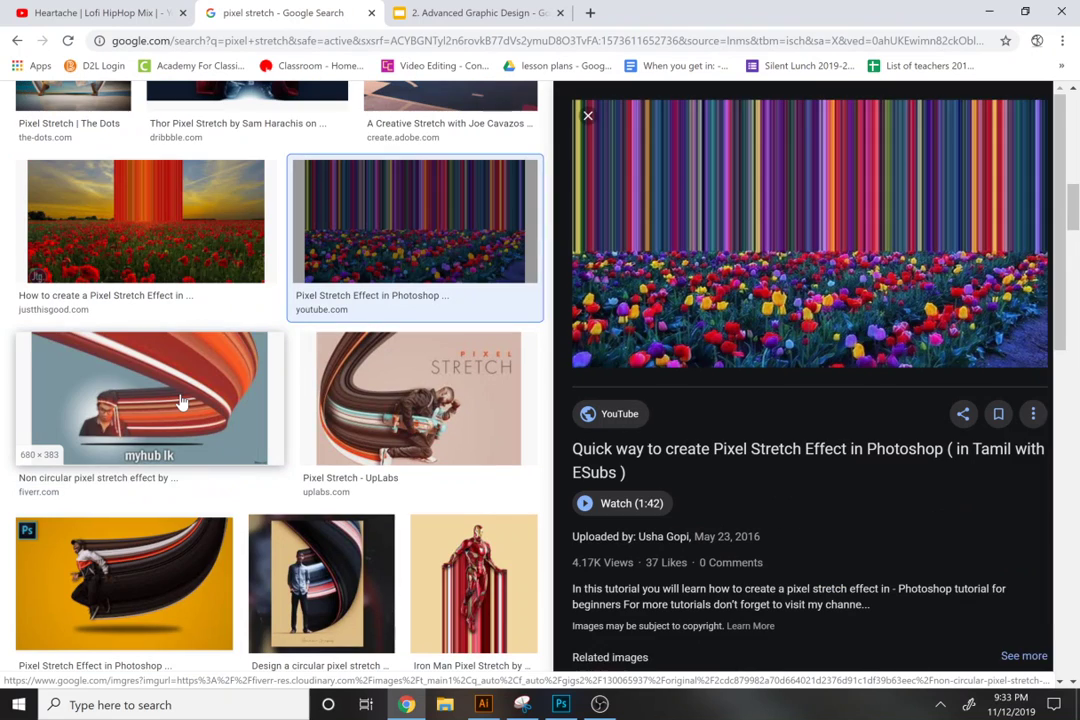
# - Browse the pixel stretch image results, previewing examples of straight, curved and circular stretch effects
pyautogui.press('Left')
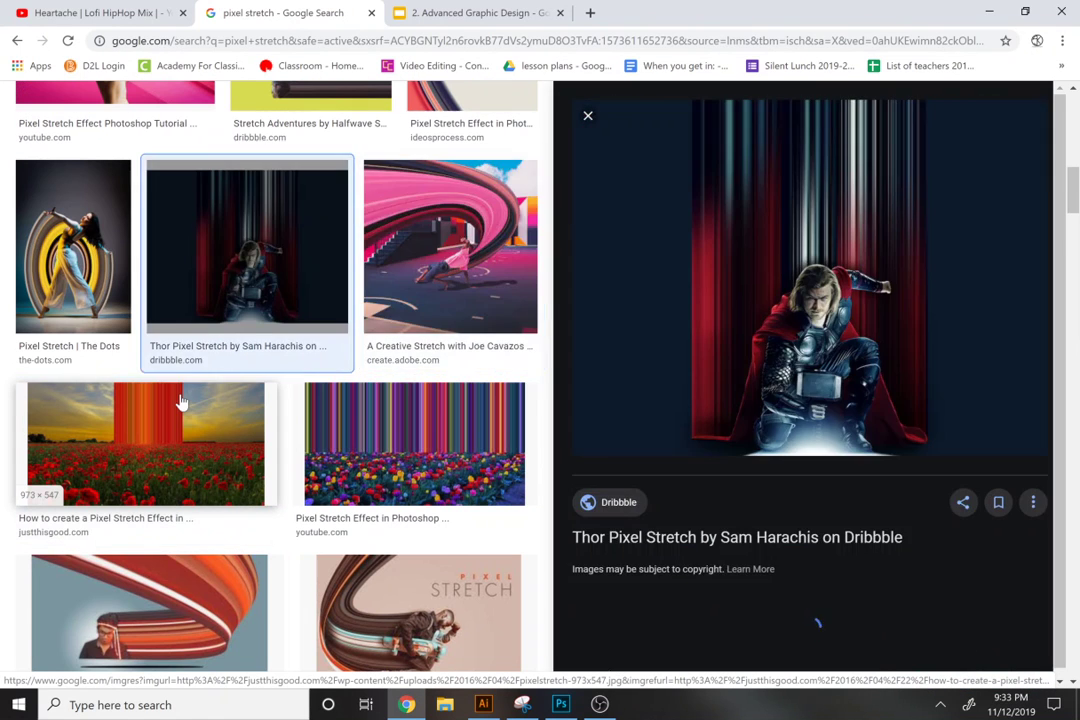
pyautogui.press('Right')
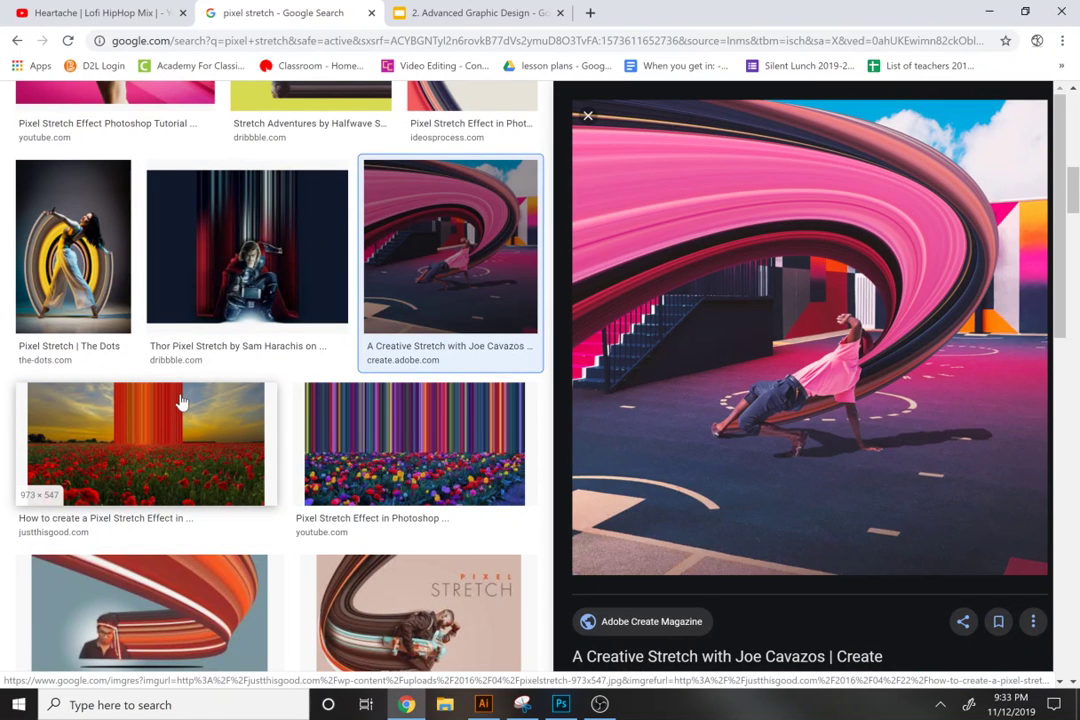
pyautogui.press('Left')
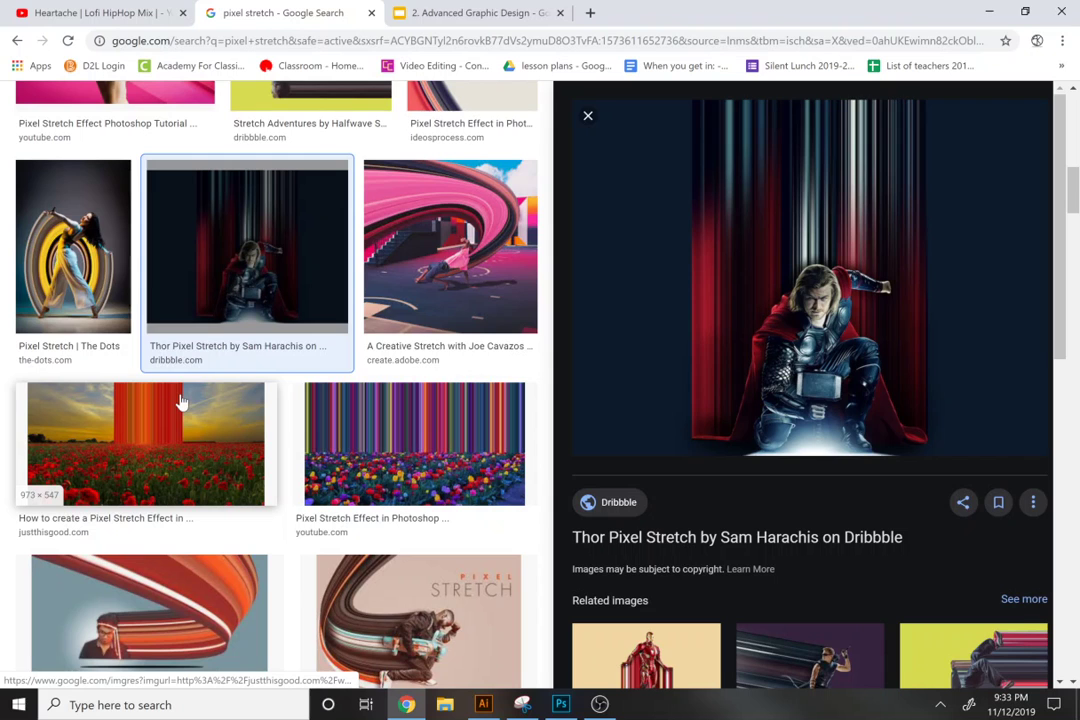
pyautogui.press('Left')
pyautogui.press('Left')
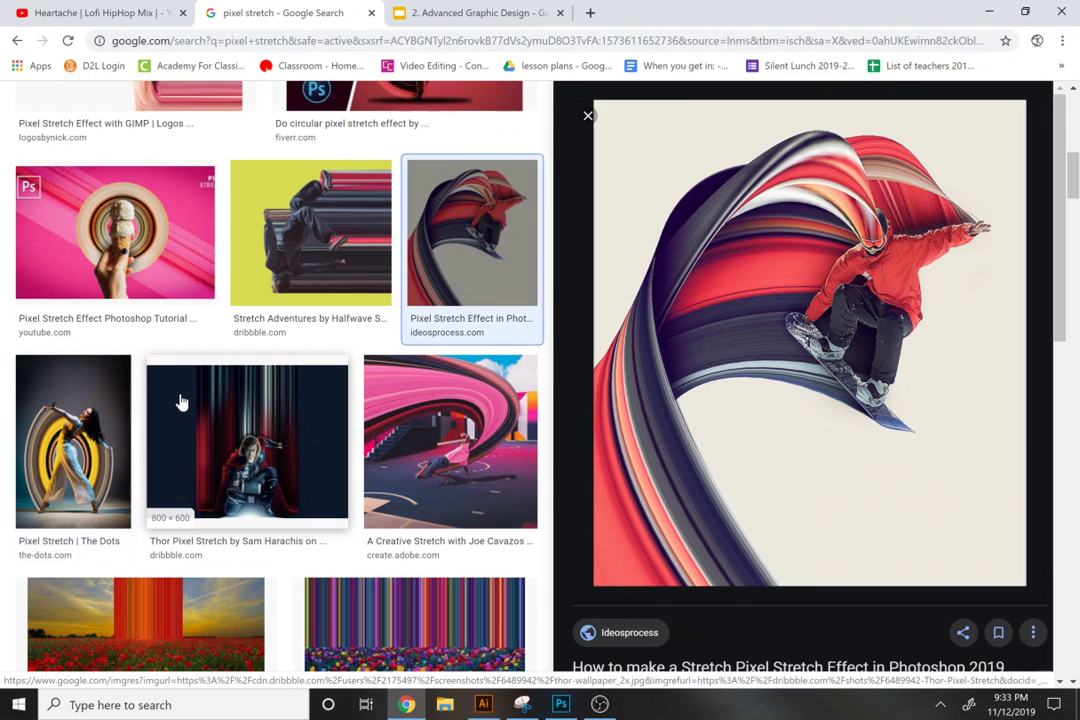
pyautogui.press('Left')
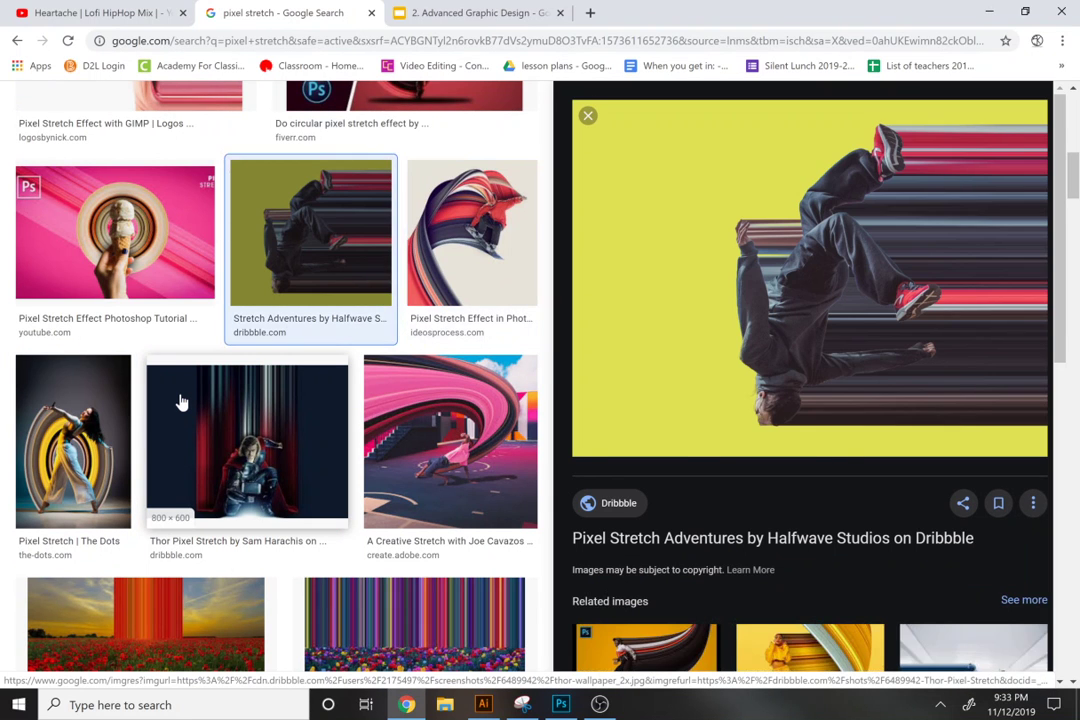
pyautogui.press('Left')
pyautogui.press('Left')
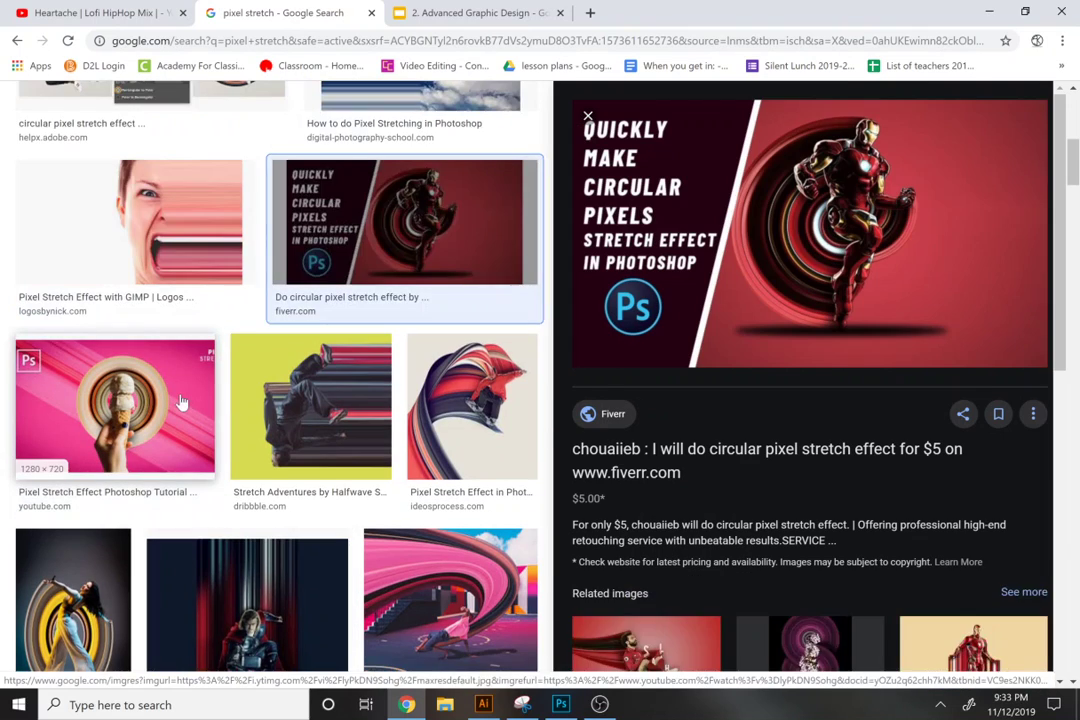
pyautogui.press('Left')
pyautogui.press('Left')
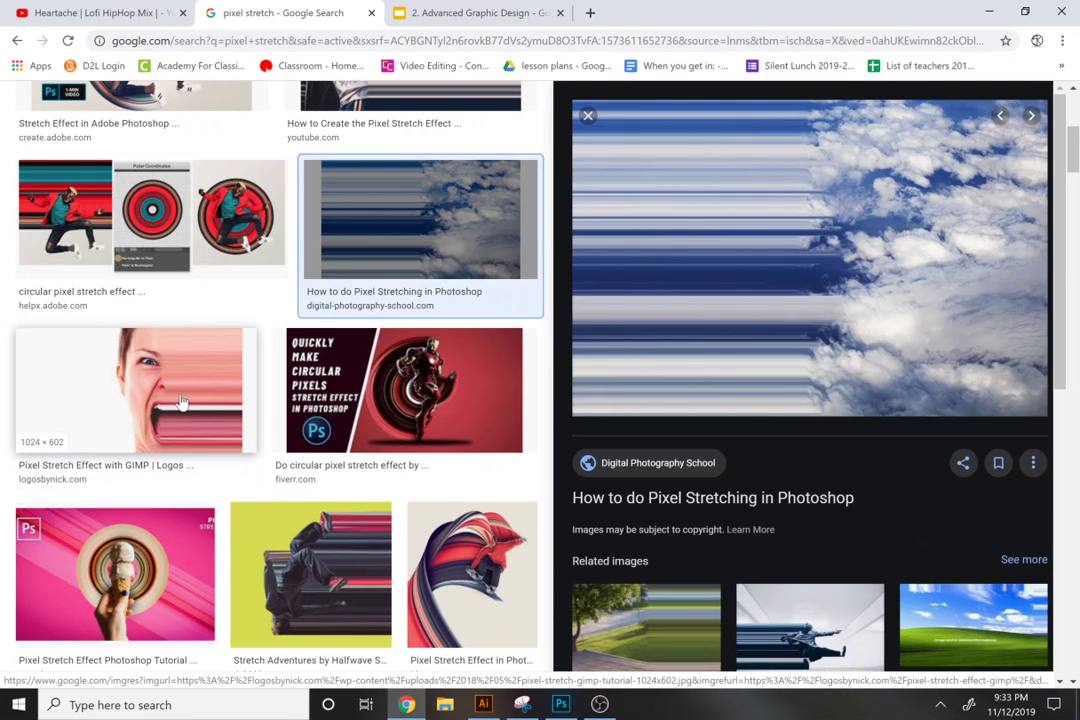
pyautogui.press('Left')
pyautogui.press('Left')
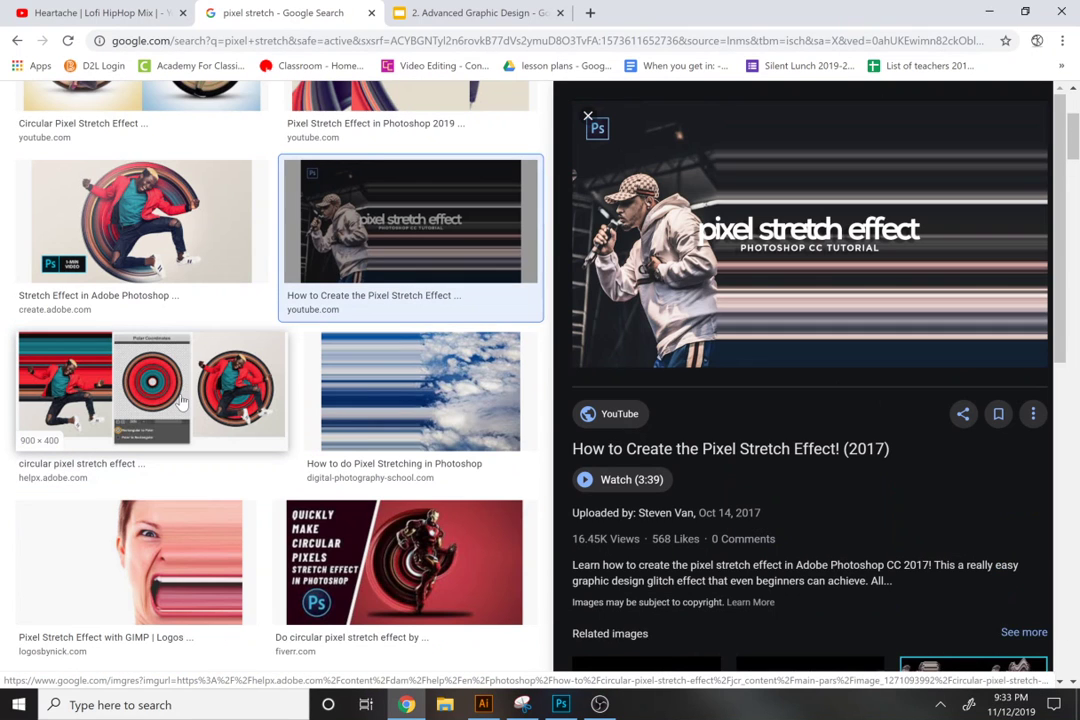
pyautogui.press('Left')
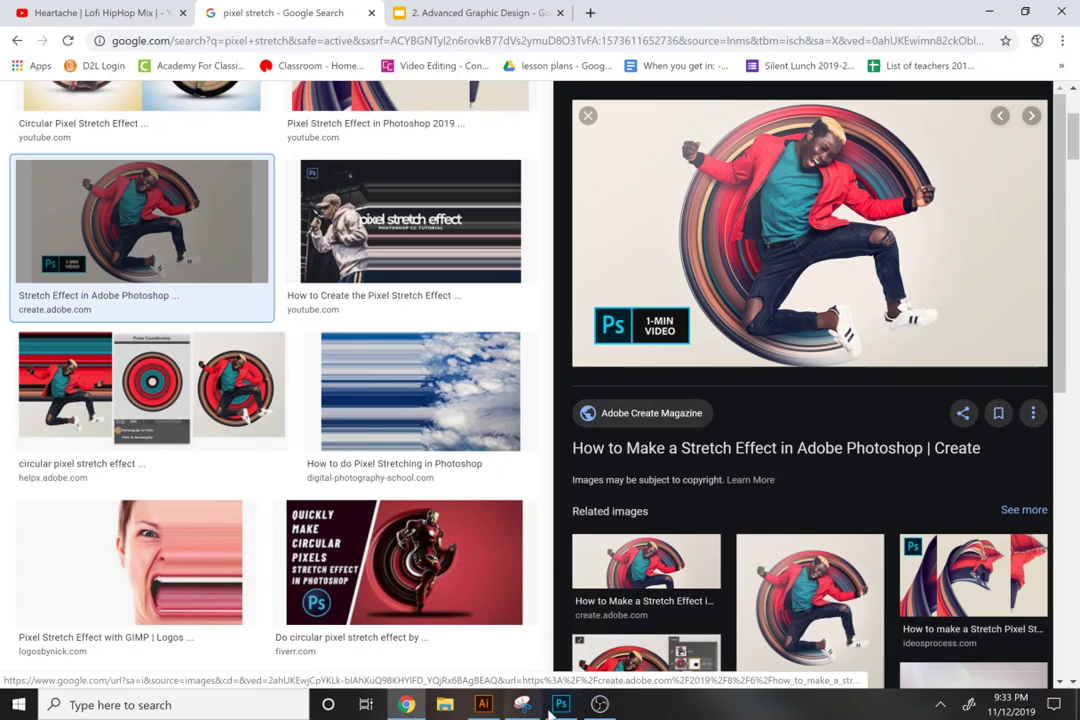
# - Switch to Photoshop with the pixel stretch.psd document
pyautogui.moveTo(599, 704)
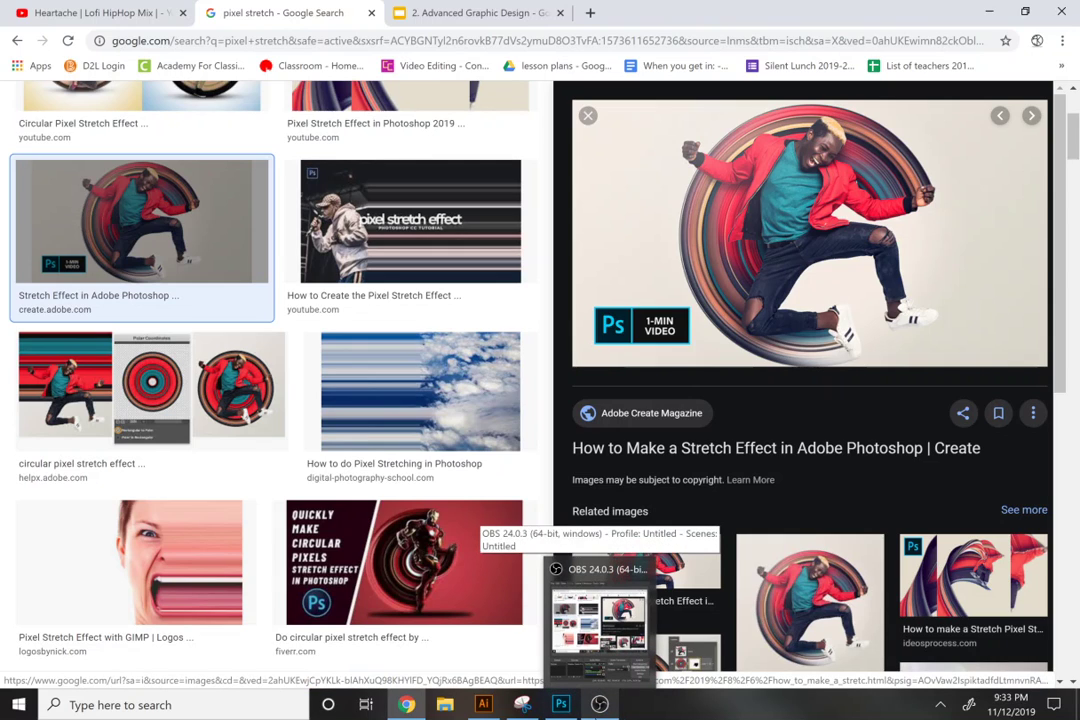
pyautogui.click(600, 705)
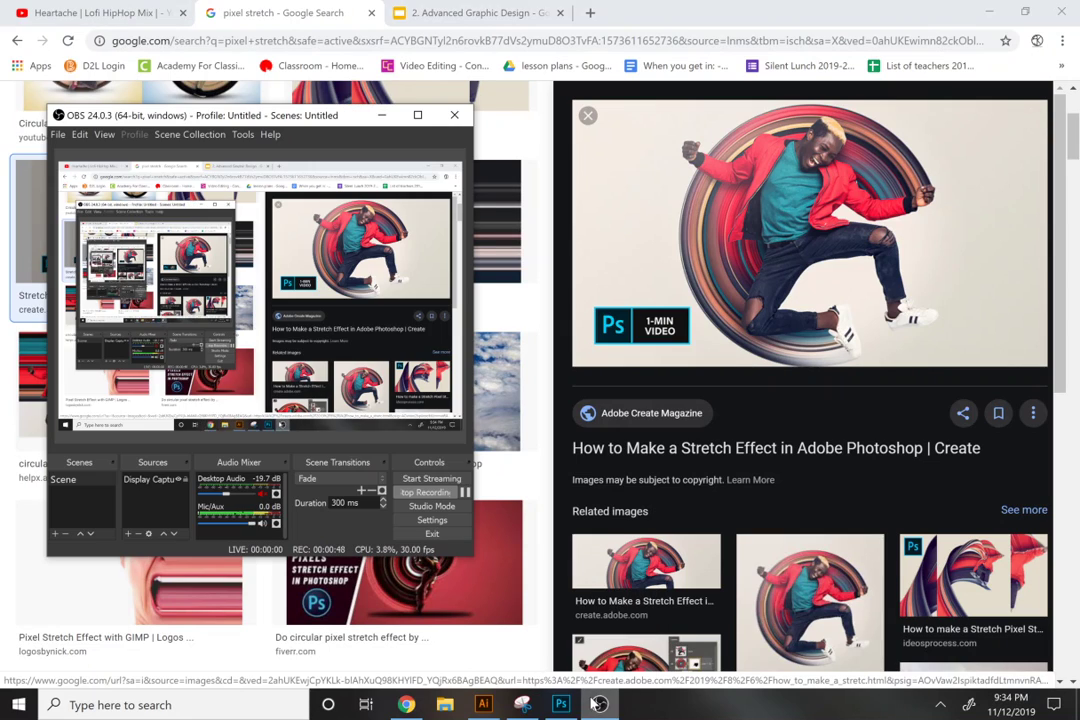
pyautogui.click(561, 705)
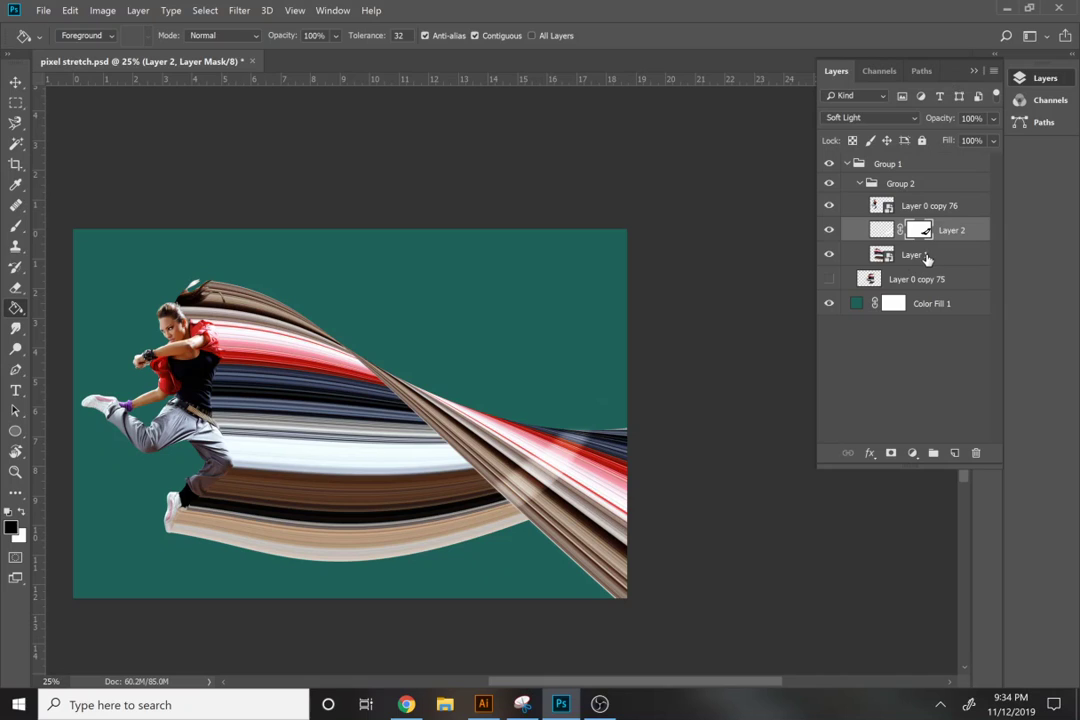
pyautogui.click(905, 183)
pyautogui.press('Delete')
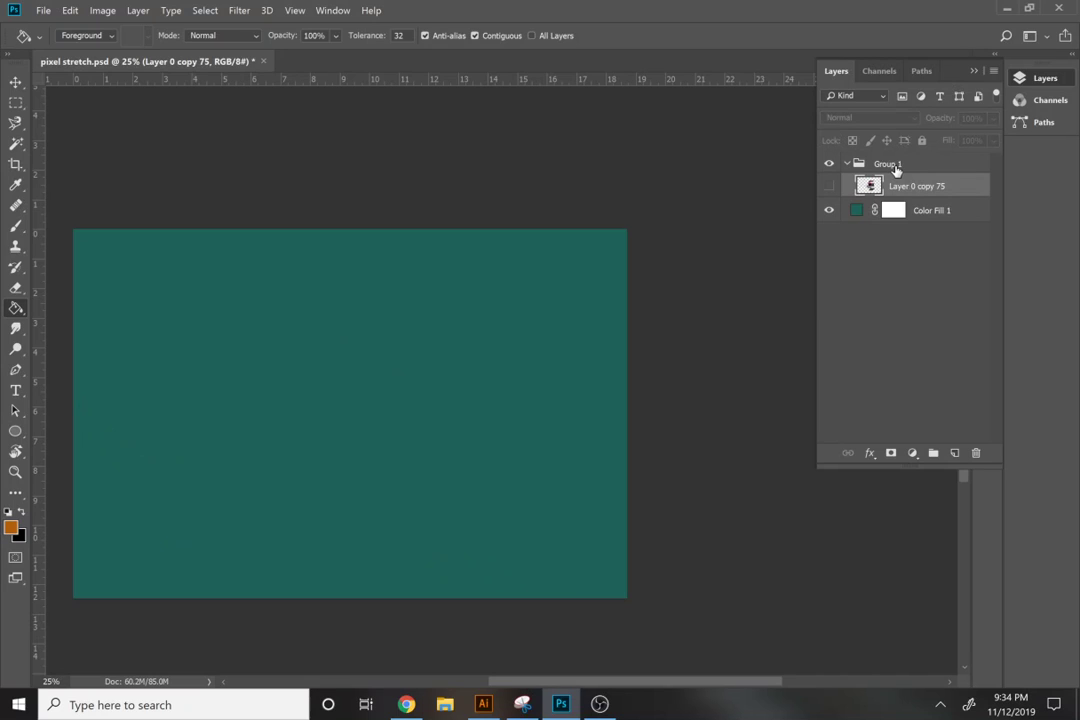
pyautogui.click(828, 186)
pyautogui.click(828, 163)
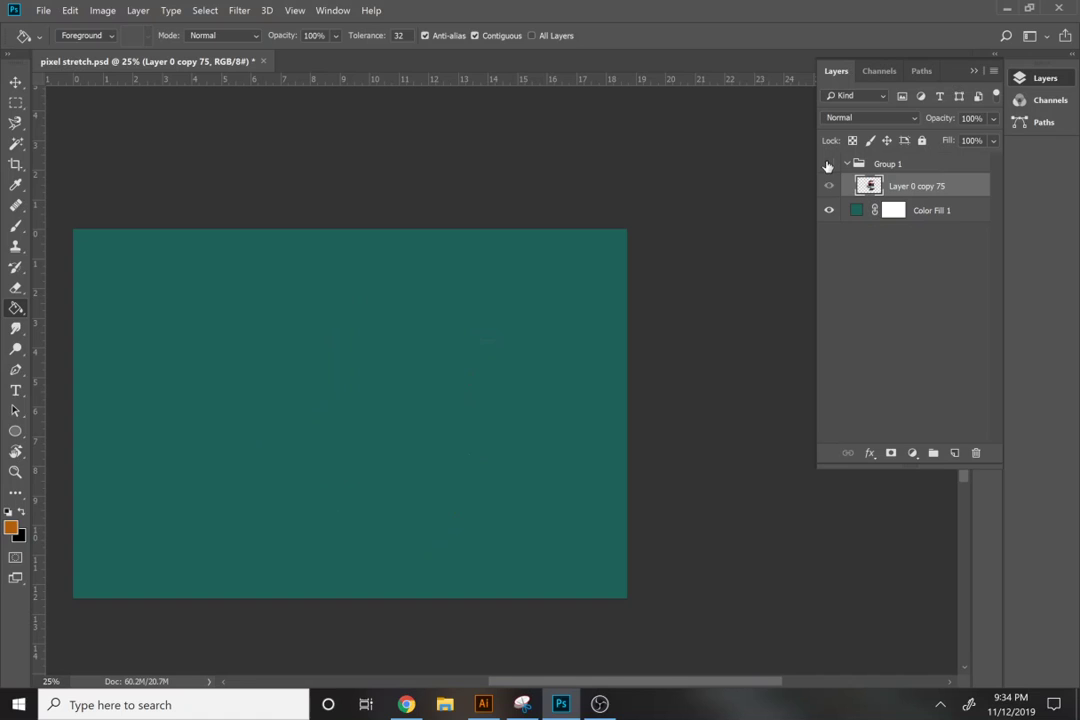
pyautogui.hotkey('ctrl', 'alt', 'z')
pyautogui.hotkey('ctrl', 'alt', 'z')
pyautogui.hotkey('ctrl', 'alt', 'z')
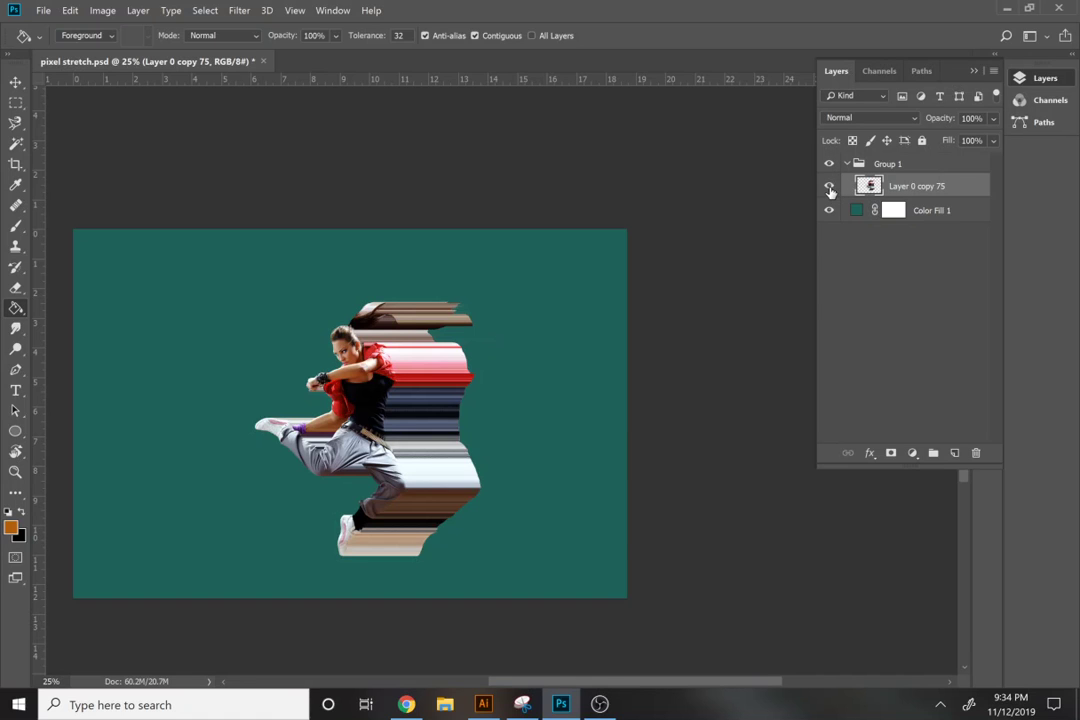
# - Delete Layer 2, Layer 1 and Layer 0 copy 75, keeping the dancer cutout and the colour fill
pyautogui.click(883, 208)
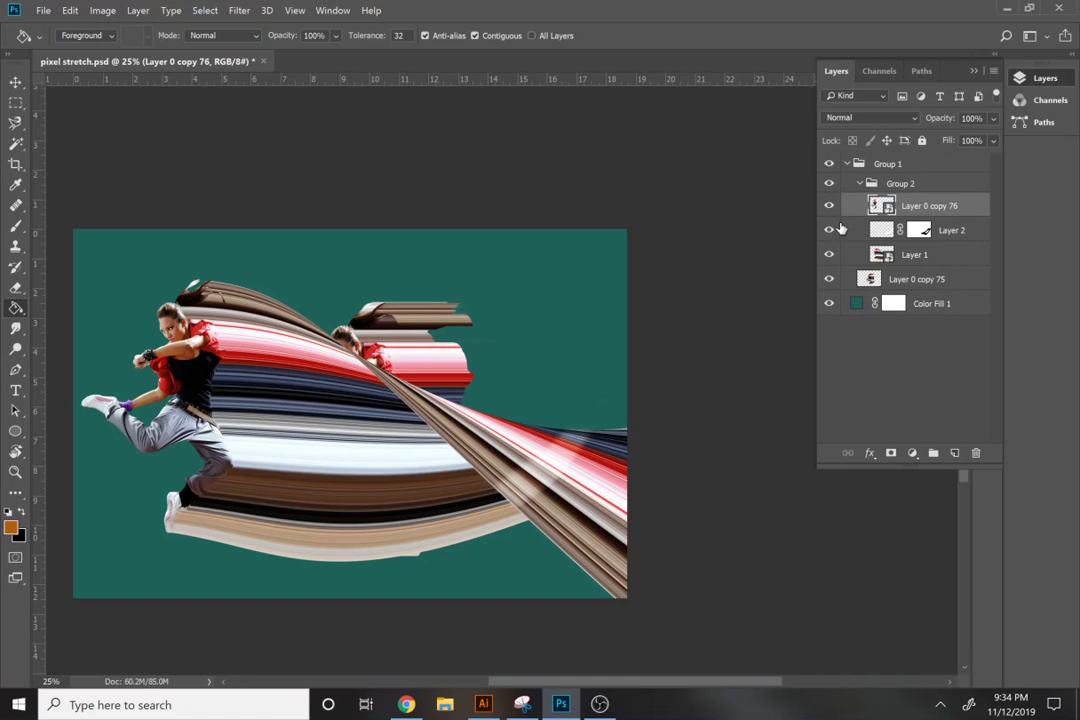
pyautogui.click(918, 230)
pyautogui.keyDown('shift'); pyautogui.click(907, 280); pyautogui.keyUp('shift')
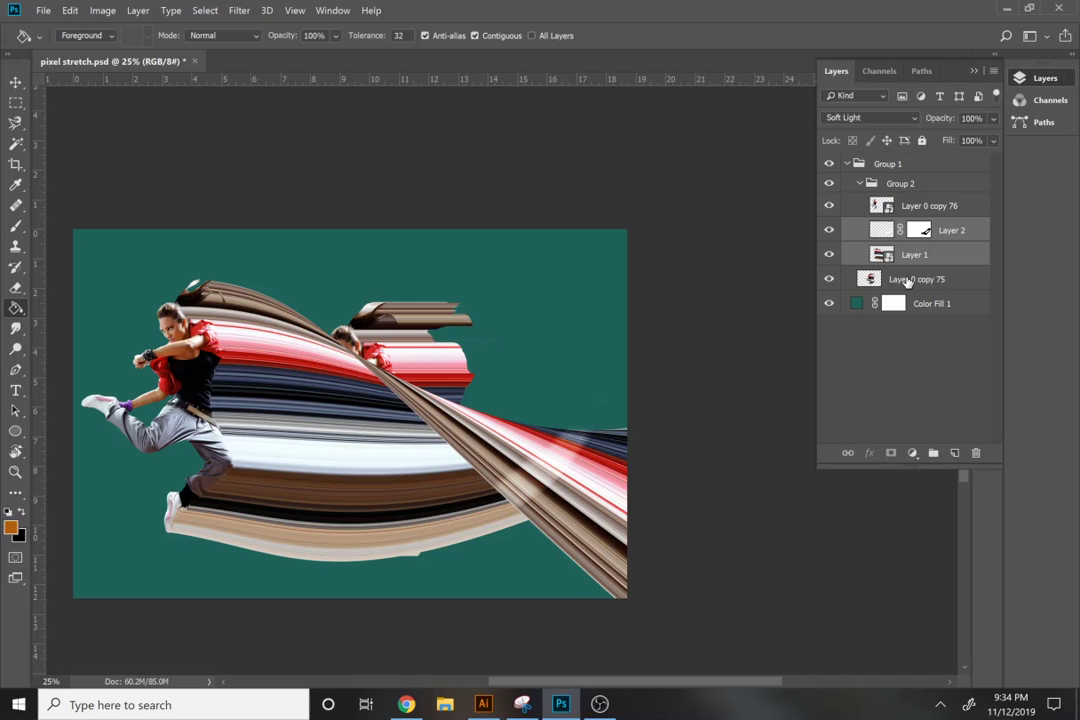
pyautogui.press('Delete')
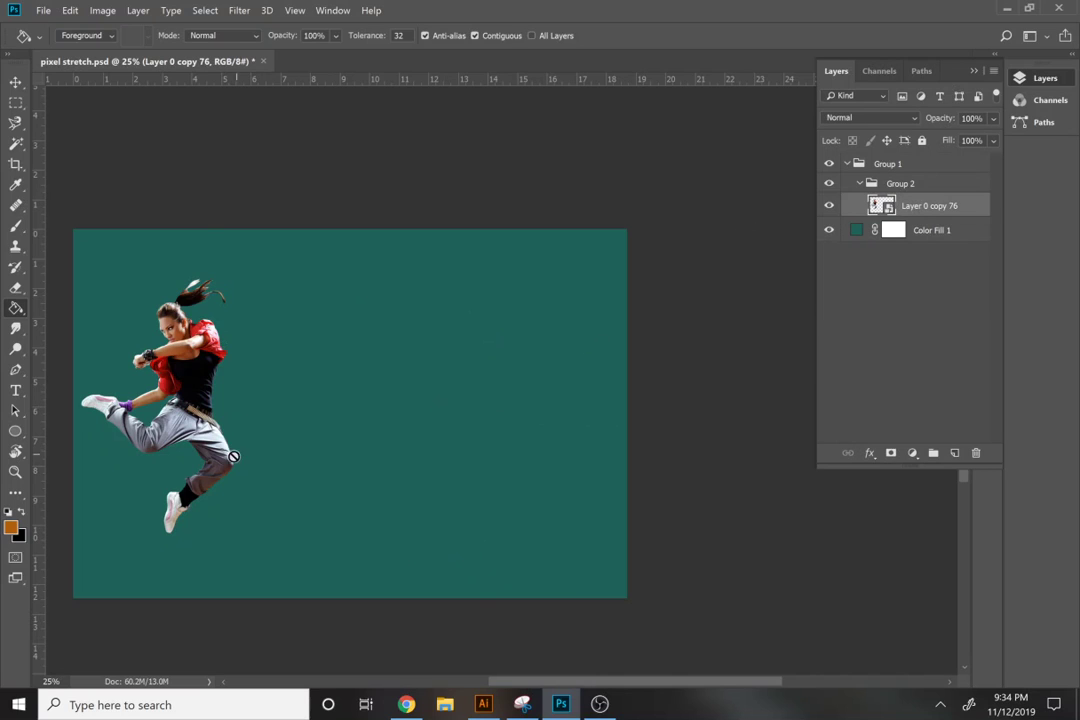
# - Move the dancer cutout to the middle of the canvas and duplicate its layer
pyautogui.press('v')
pyautogui.moveTo(193, 419)
pyautogui.mouseDown()
pyautogui.moveTo(393, 434)
pyautogui.moveTo(384, 430)
pyautogui.mouseUp()
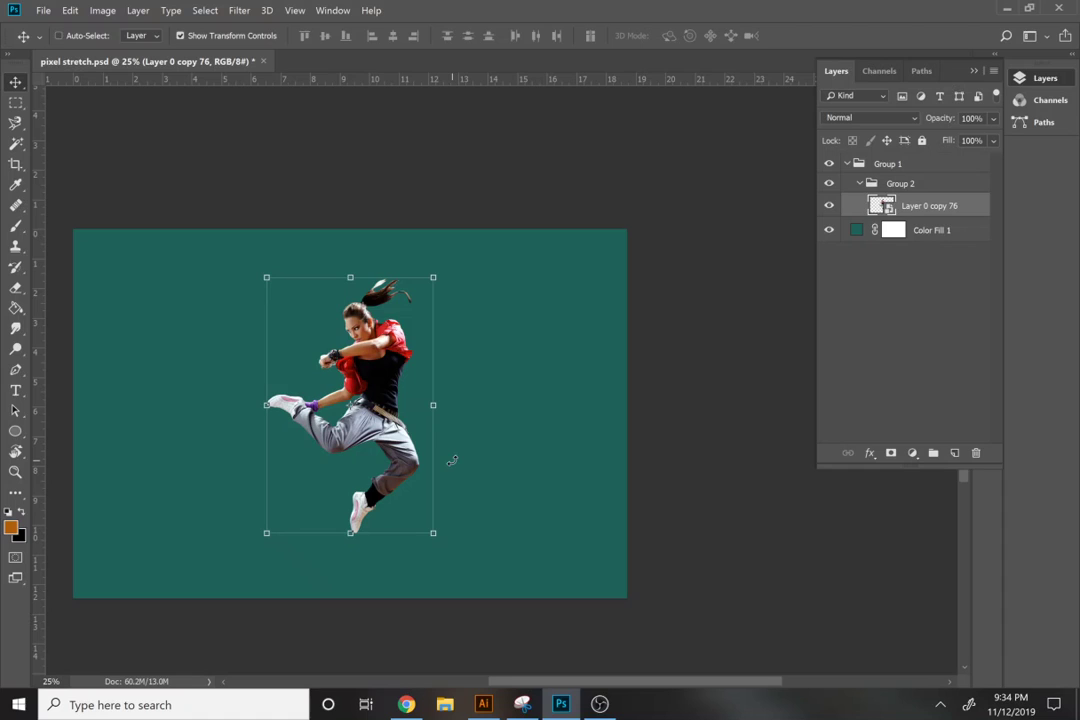
pyautogui.hotkey('ctrl', 'j')
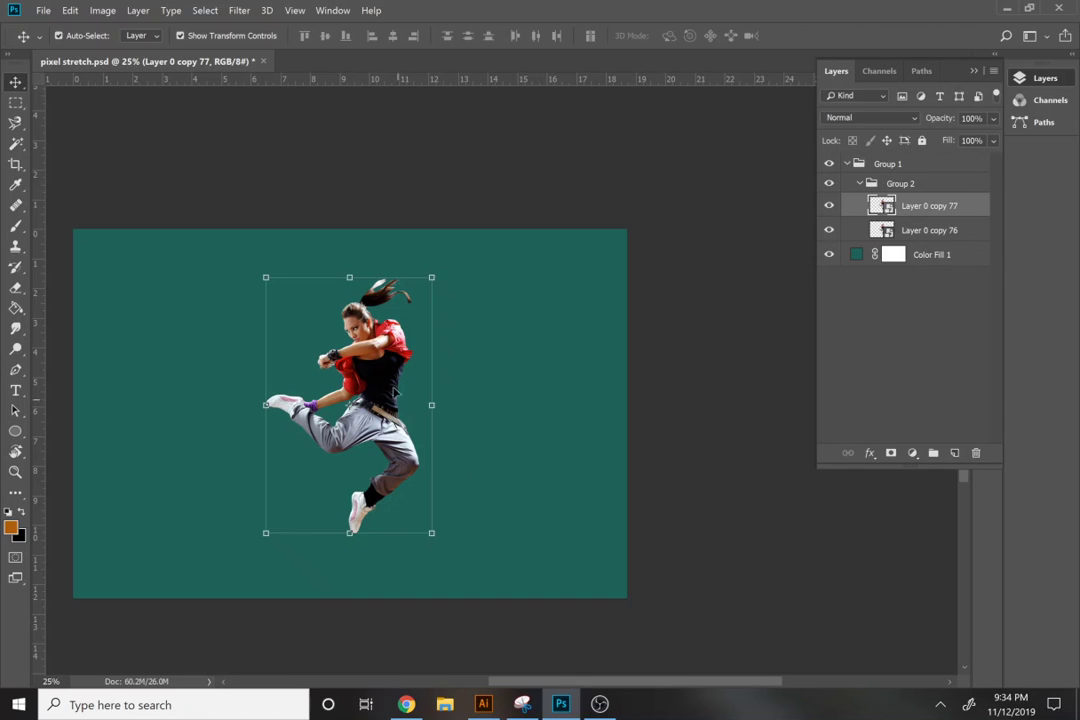
# - Build a horizontal stretch trail by making about 70 successive copies of the dancer, each nudged slightly further left
pyautogui.hotkey('alt', 'Left')
pyautogui.hotkey('alt', 'Left')
pyautogui.hotkey('alt', 'Left')
pyautogui.hotkey('alt', 'Left')
pyautogui.hotkey('alt', 'Left')
pyautogui.hotkey('alt', 'Left')
pyautogui.hotkey('alt', 'Left')
pyautogui.hotkey('alt', 'Left')
pyautogui.hotkey('alt', 'Left')
pyautogui.hotkey('alt', 'Left')
pyautogui.hotkey('alt', 'Left')
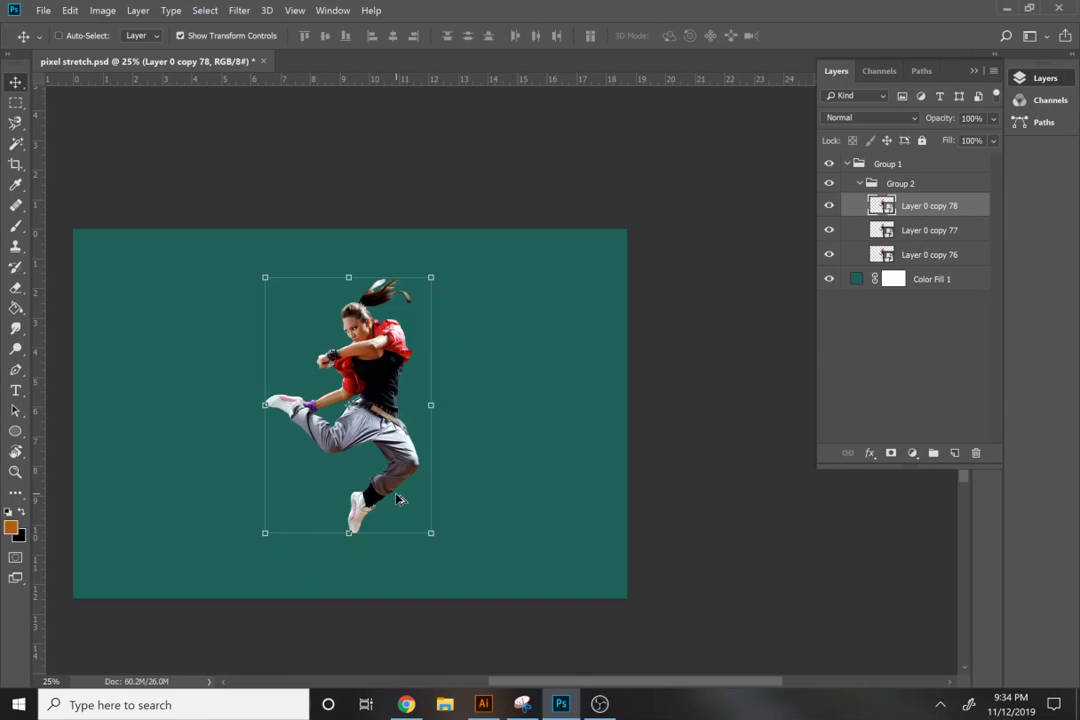
pyautogui.hotkey('alt', 'Left')
pyautogui.hotkey('alt', 'Left')
pyautogui.hotkey('alt', 'Left')
pyautogui.hotkey('alt', 'Left')
pyautogui.hotkey('alt', 'Left')
pyautogui.hotkey('alt', 'Left')
pyautogui.hotkey('alt', 'Left')
pyautogui.hotkey('alt', 'Left')
pyautogui.hotkey('alt', 'Left')
pyautogui.hotkey('alt', 'Left')
pyautogui.hotkey('alt', 'Left')
pyautogui.hotkey('alt', 'Left')
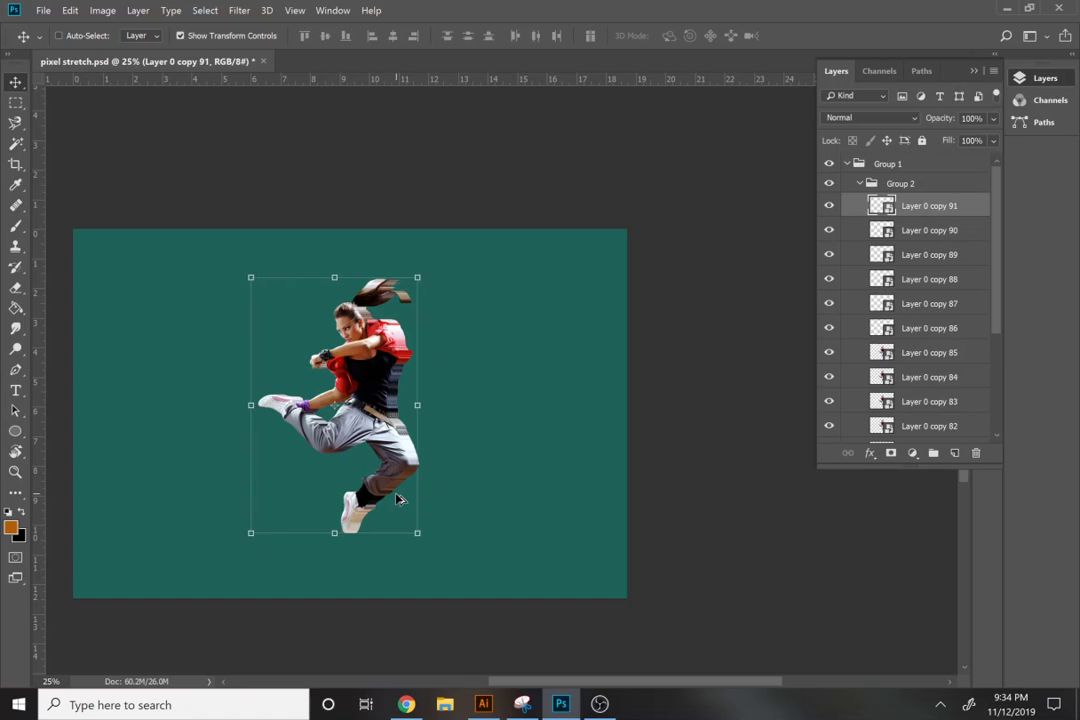
pyautogui.hotkey('alt', 'Left')
pyautogui.hotkey('alt', 'Left')
pyautogui.hotkey('alt', 'Left')
pyautogui.hotkey('alt', 'Left')
pyautogui.hotkey('alt', 'Left')
pyautogui.hotkey('alt', 'Left')
pyautogui.hotkey('alt', 'Left')
pyautogui.hotkey('alt', 'Left')
pyautogui.hotkey('alt', 'Left')
pyautogui.hotkey('alt', 'Left')
pyautogui.hotkey('alt', 'Left')
pyautogui.hotkey('alt', 'Left')
pyautogui.hotkey('alt', 'Left')
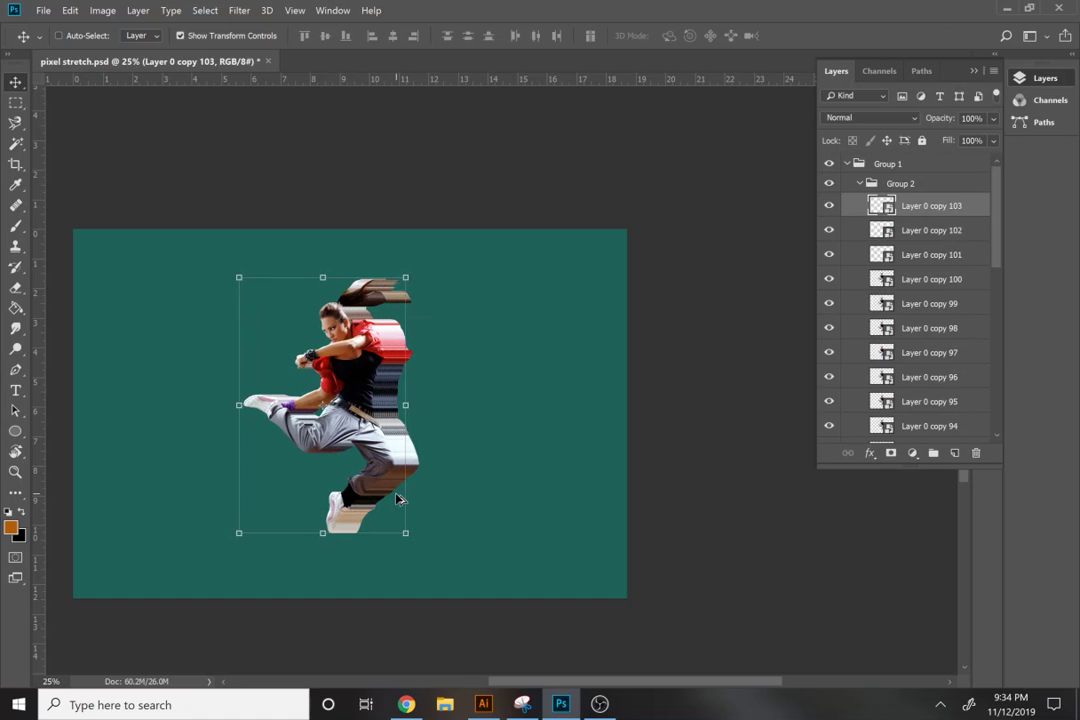
pyautogui.hotkey('alt', 'Left')
pyautogui.hotkey('alt', 'Left')
pyautogui.hotkey('alt', 'Left')
pyautogui.hotkey('alt', 'Left')
pyautogui.hotkey('alt', 'Left')
pyautogui.hotkey('alt', 'Left')
pyautogui.hotkey('alt', 'Left')
pyautogui.hotkey('alt', 'Left')
pyautogui.hotkey('alt', 'Left')
pyautogui.hotkey('alt', 'Left')
pyautogui.hotkey('alt', 'Left')
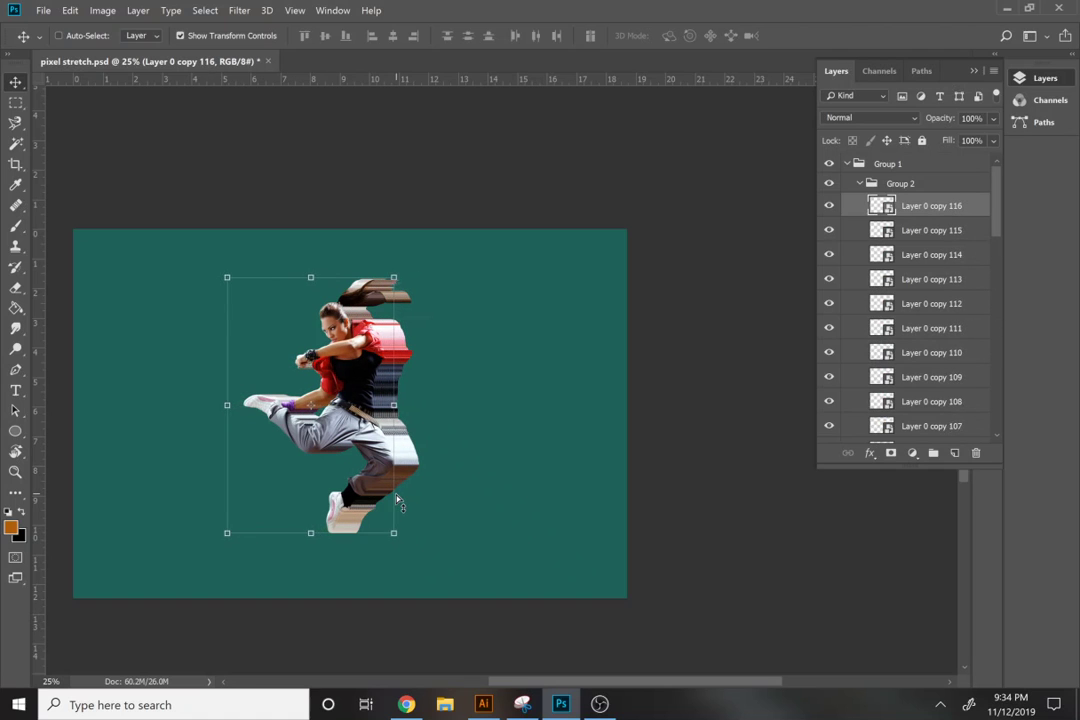
pyautogui.hotkey('alt', 'Left')
pyautogui.hotkey('alt', 'Left')
pyautogui.hotkey('alt', 'Left')
pyautogui.hotkey('alt', 'Left')
pyautogui.hotkey('alt', 'Left')
pyautogui.hotkey('alt', 'Left')
pyautogui.hotkey('alt', 'Left')
pyautogui.hotkey('alt', 'Left')
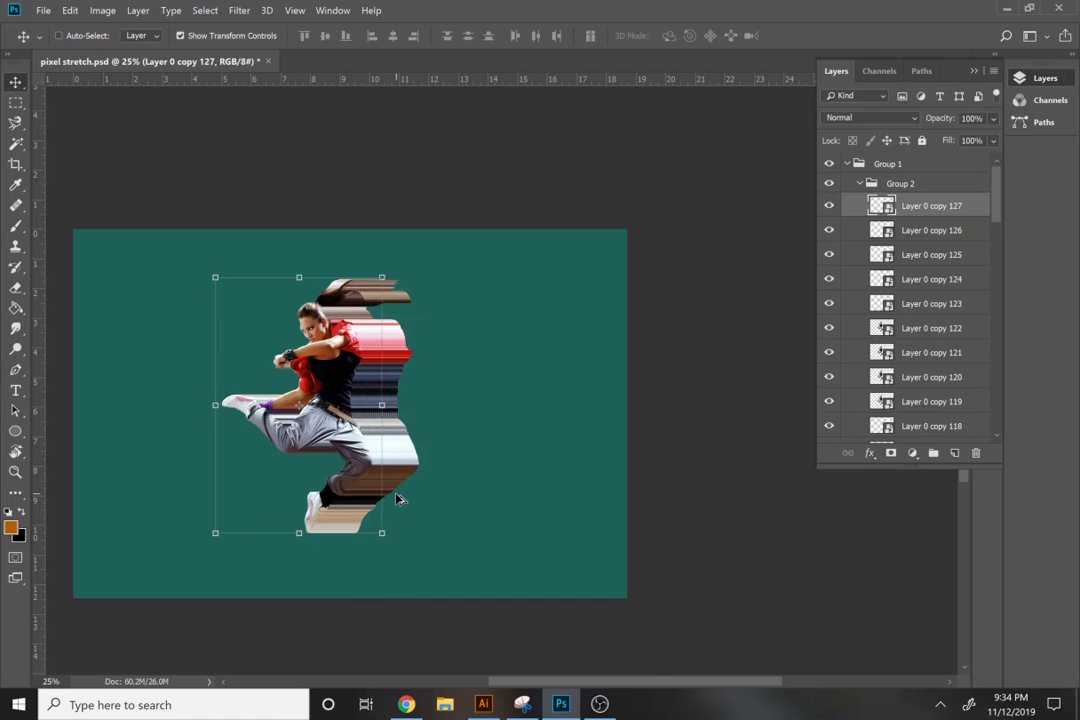
pyautogui.hotkey('alt', 'Left')
pyautogui.hotkey('alt', 'Left')
pyautogui.hotkey('alt', 'Left')
pyautogui.hotkey('alt', 'Left')
pyautogui.hotkey('alt', 'Left')
pyautogui.hotkey('alt', 'Left')
pyautogui.hotkey('alt', 'Left')
pyautogui.hotkey('alt', 'Left')
pyautogui.hotkey('alt', 'Left')
pyautogui.hotkey('alt', 'Left')
pyautogui.hotkey('alt', 'Left')
pyautogui.hotkey('alt', 'Left')
pyautogui.hotkey('alt', 'Left')
pyautogui.hotkey('alt', 'Left')
pyautogui.hotkey('alt', 'Left')
pyautogui.hotkey('alt', 'Left')
pyautogui.hotkey('alt', 'Left')
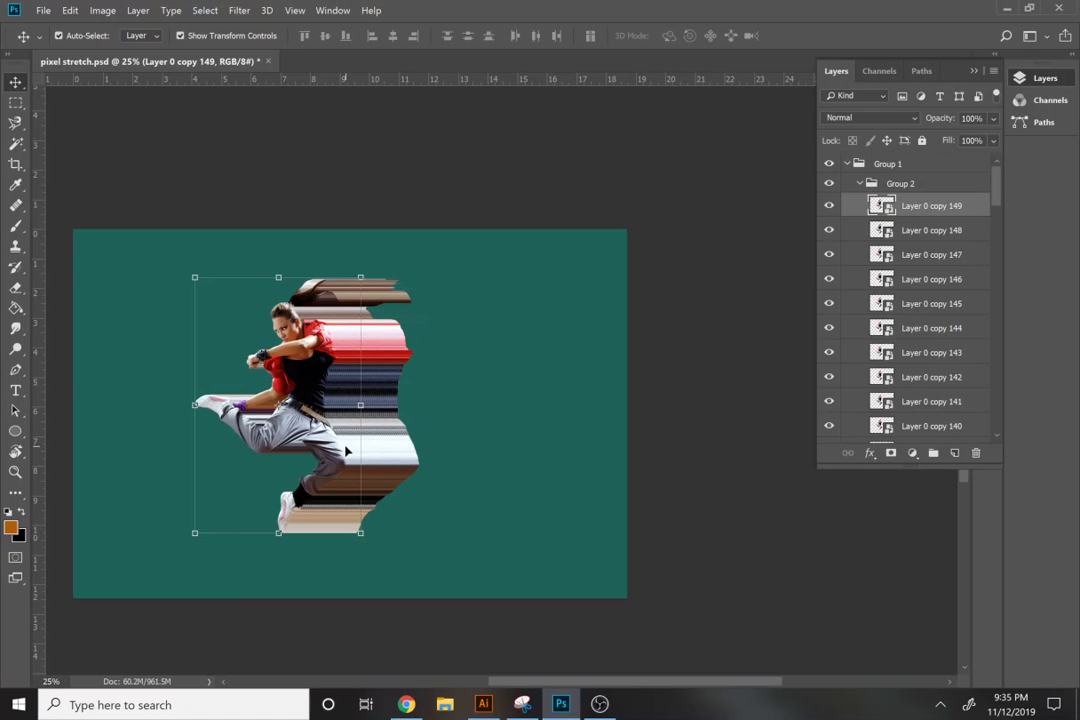
# - Move the topmost dancer copy off the trail to the canvas's upper-left area
pyautogui.click(327, 377)
pyautogui.moveTo(259, 360); pyautogui.dragTo(137, 325)
pyautogui.moveTo(160, 385); pyautogui.dragTo(150, 382)
pyautogui.click(446, 430)
pyautogui.moveTo(283, 329); pyautogui.dragTo(222, 287)
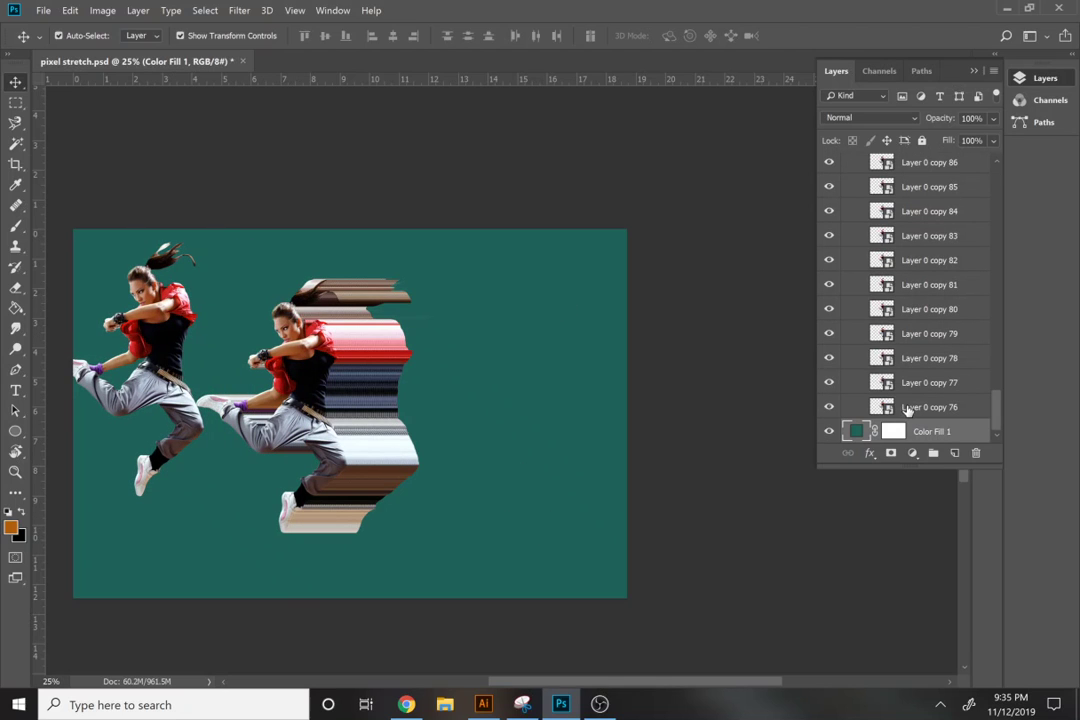
# - Merge all the trail copies, from Layer 0 copy 76 through Layer 0 copy 148, into one layer
pyautogui.click(988, 408)
pyautogui.moveTo(997, 410); pyautogui.dragTo(986, 161)
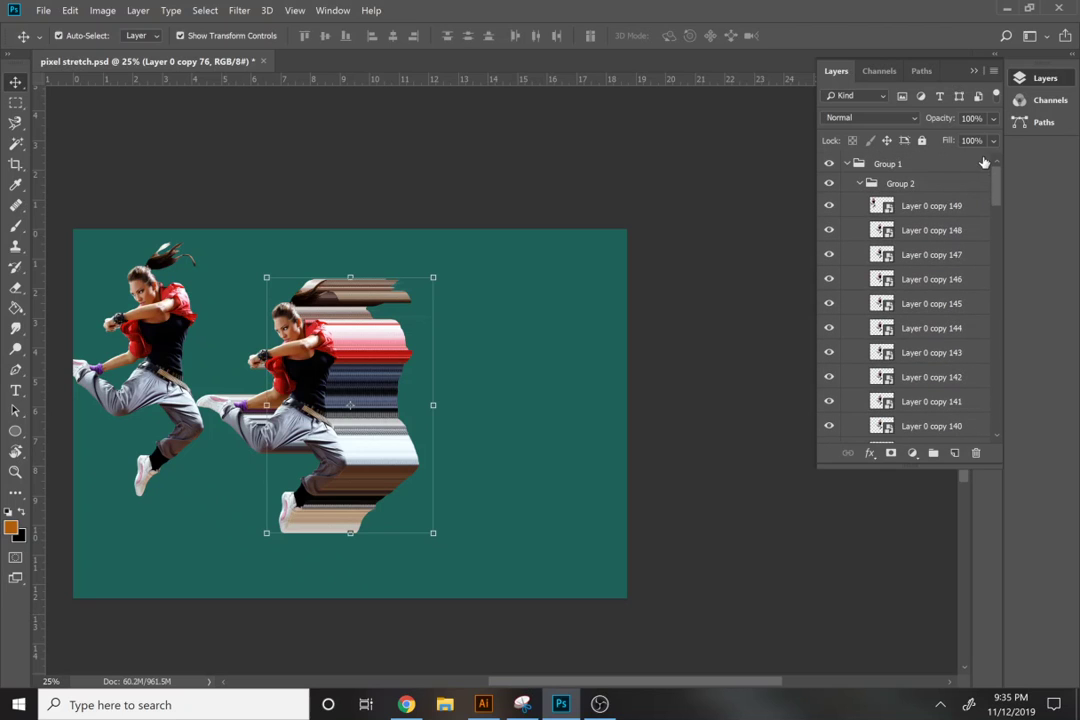
pyautogui.keyDown('shift'); pyautogui.click(931, 230); pyautogui.keyUp('shift')
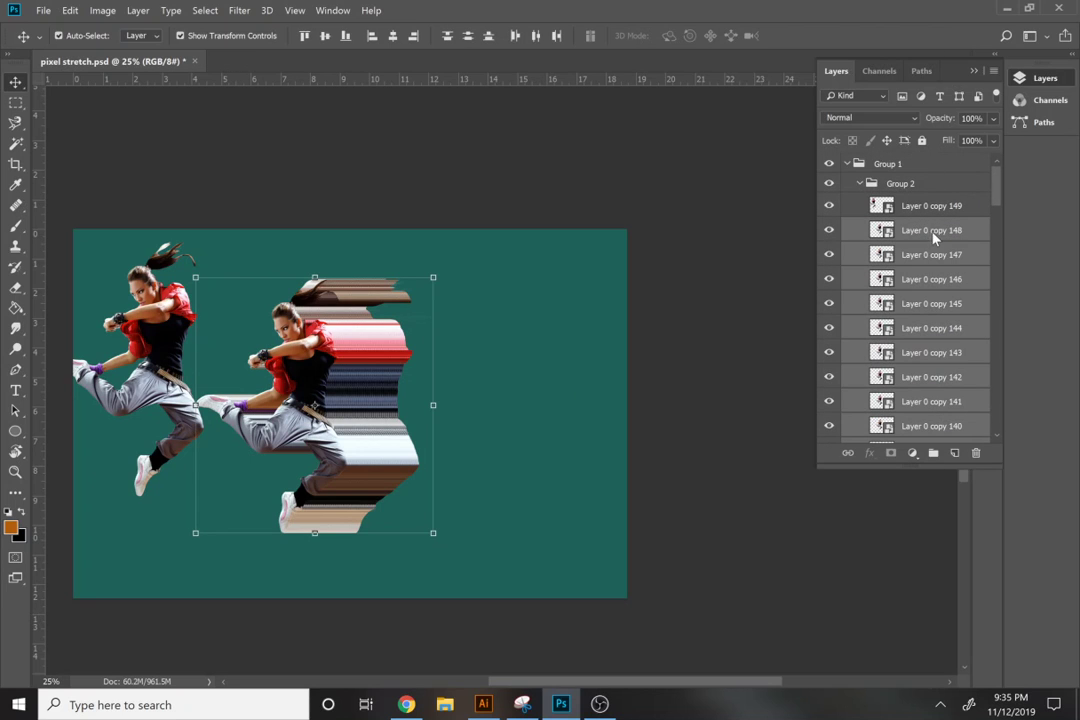
pyautogui.rightClick(934, 237)
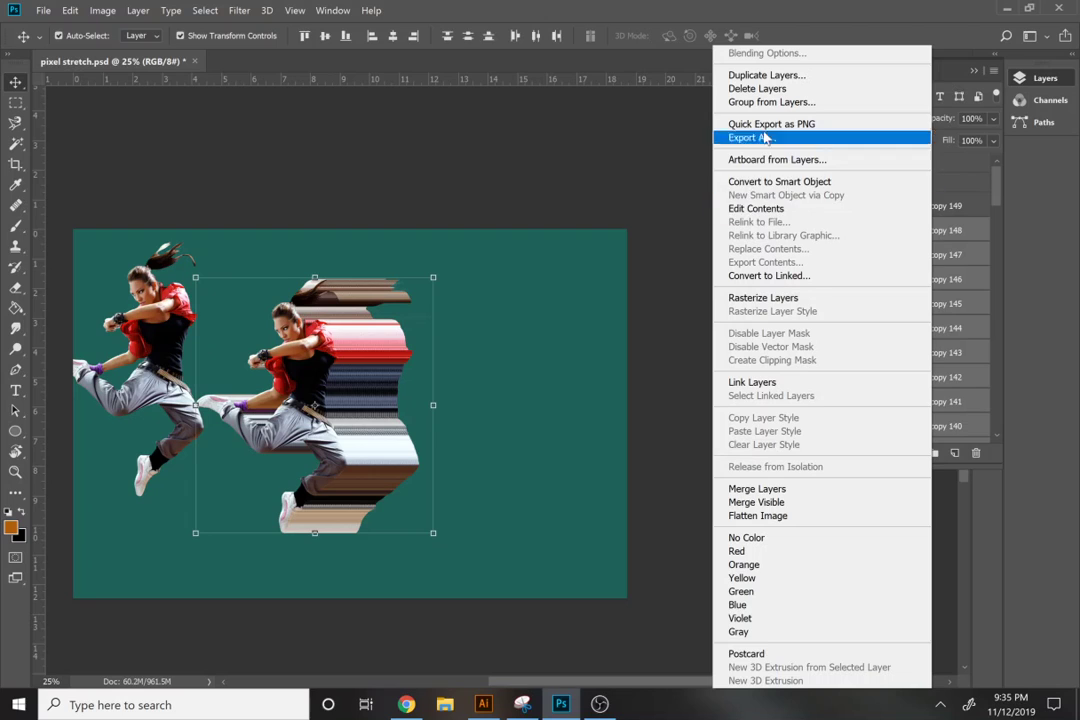
pyautogui.click(756, 488)
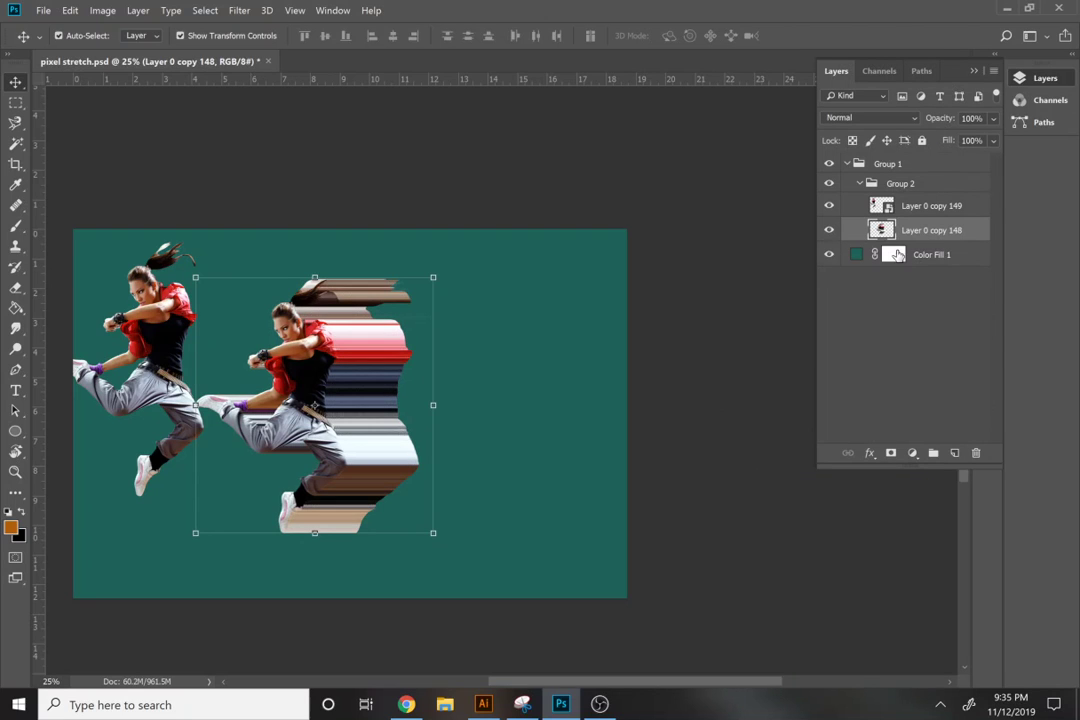
# - Select a single-pixel column through the merged stretch trail, just beyond the dancer's bent knee, using the Single Column Marquee tool
pyautogui.click(16, 104)
pyautogui.rightClick(16, 104)
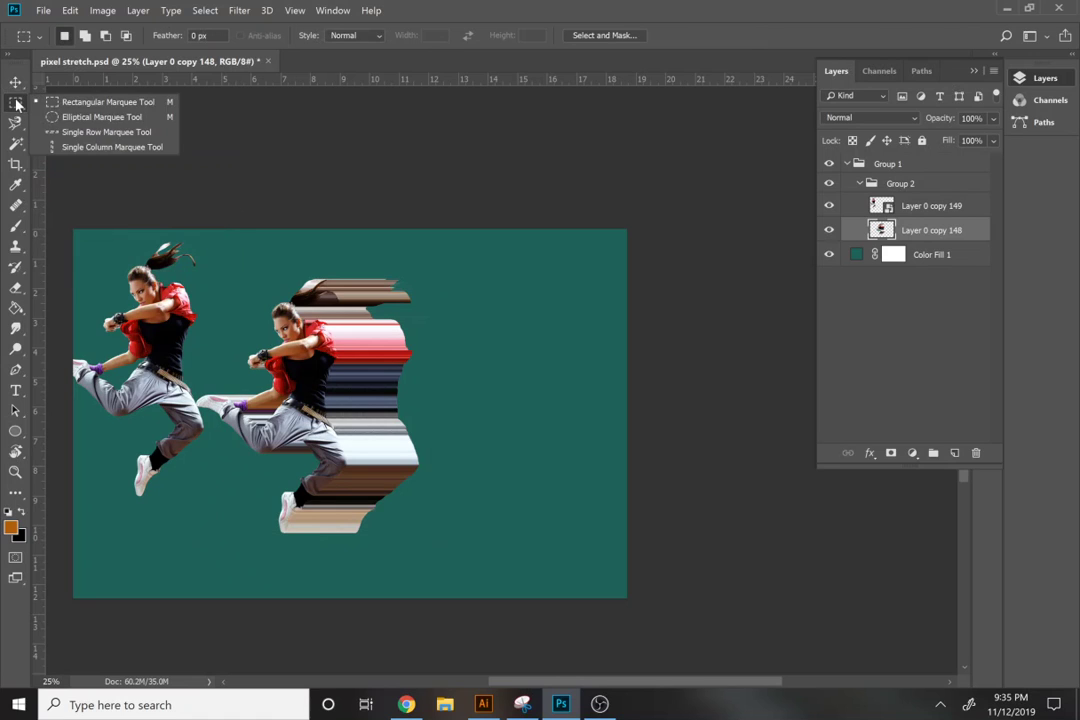
pyautogui.click(81, 146)
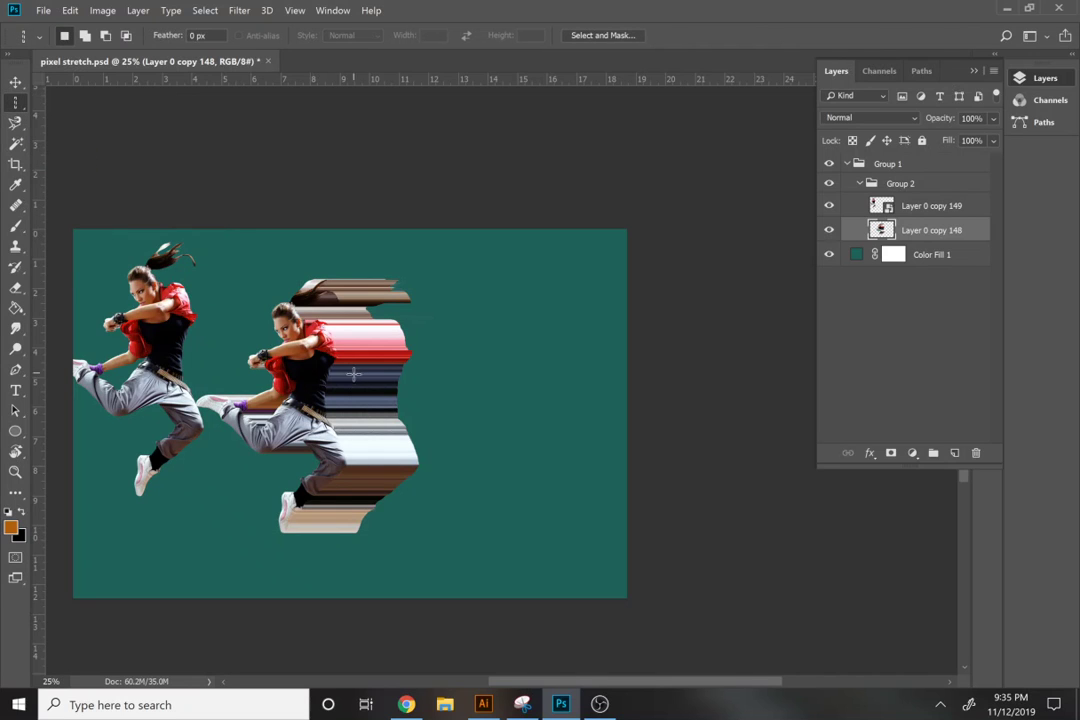
pyautogui.click(353, 450)
pyautogui.press('z')
pyautogui.moveTo(386, 470)
pyautogui.mouseDown()
pyautogui.moveTo(427, 518)
pyautogui.moveTo(373, 474)
pyautogui.mouseUp()
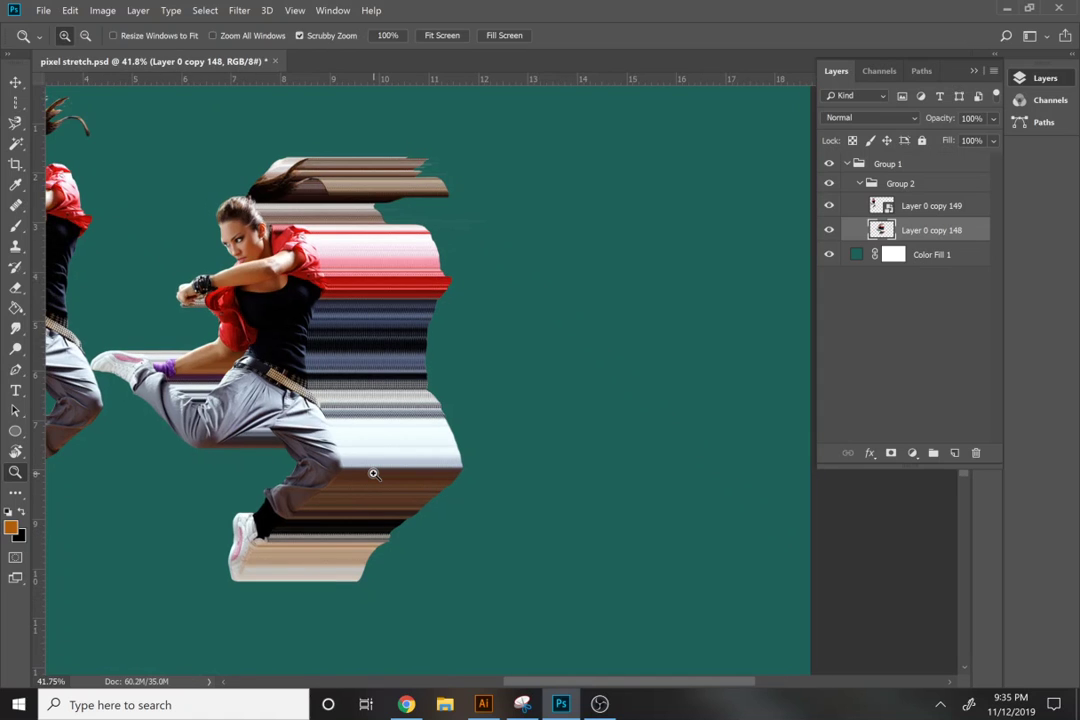
pyautogui.click(373, 474)
pyautogui.click(373, 474)
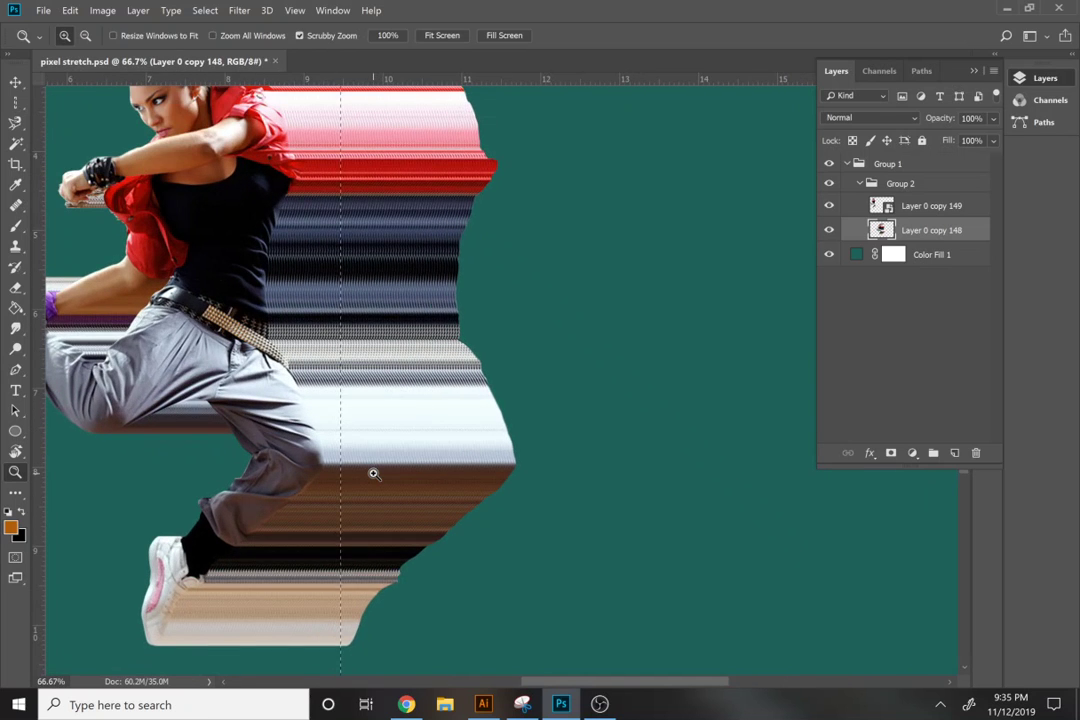
# - Copy the selected pixel column of the merged trail to a new layer and hide Layer 0 copy 148
pyautogui.press('m')
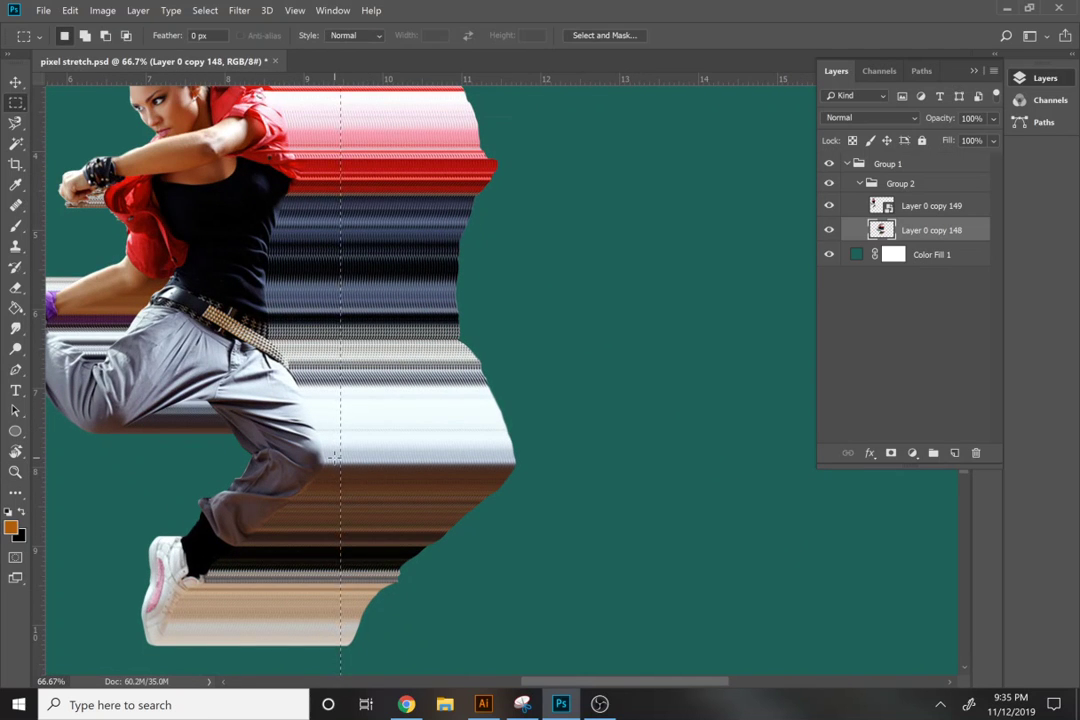
pyautogui.rightClick(335, 463)
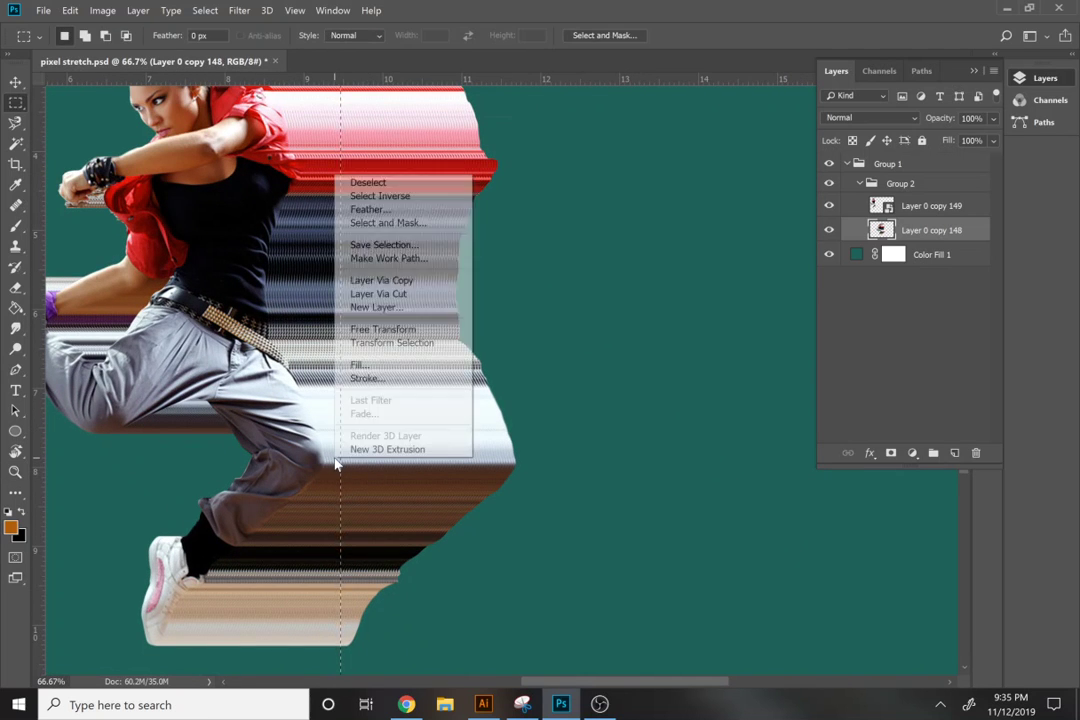
pyautogui.click(355, 282)
pyautogui.click(828, 255)
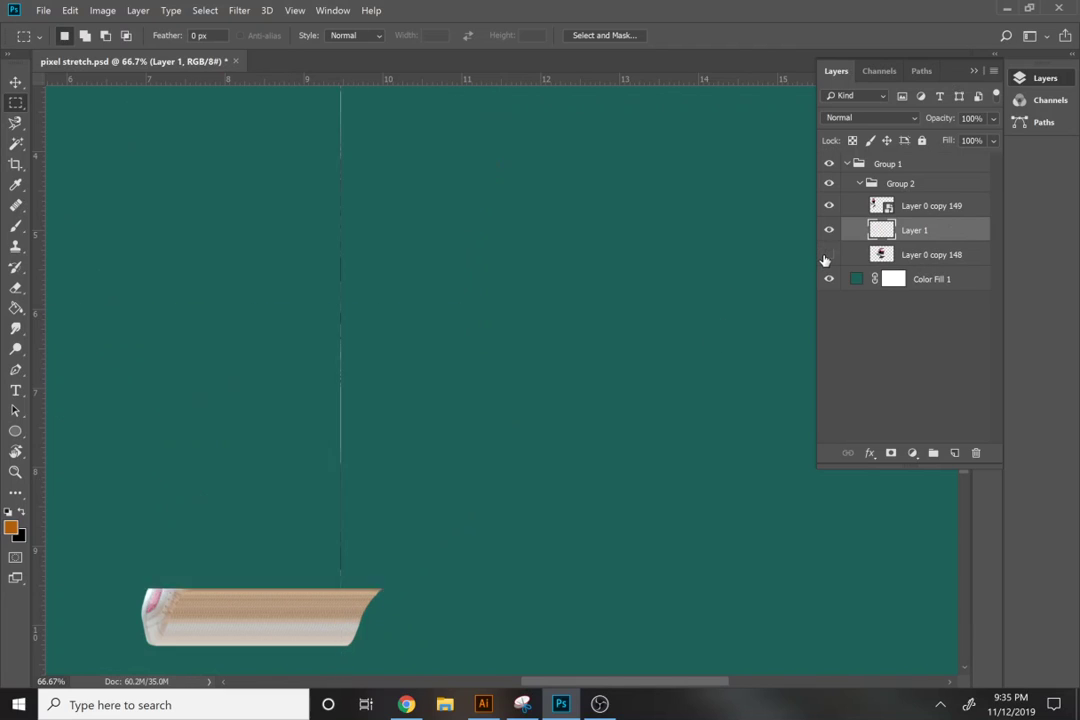
# - Stretch the single-pixel column on Layer 1 horizontally in both directions into a wide striped band reaching from the dancer's side across the canvas
pyautogui.press('z')
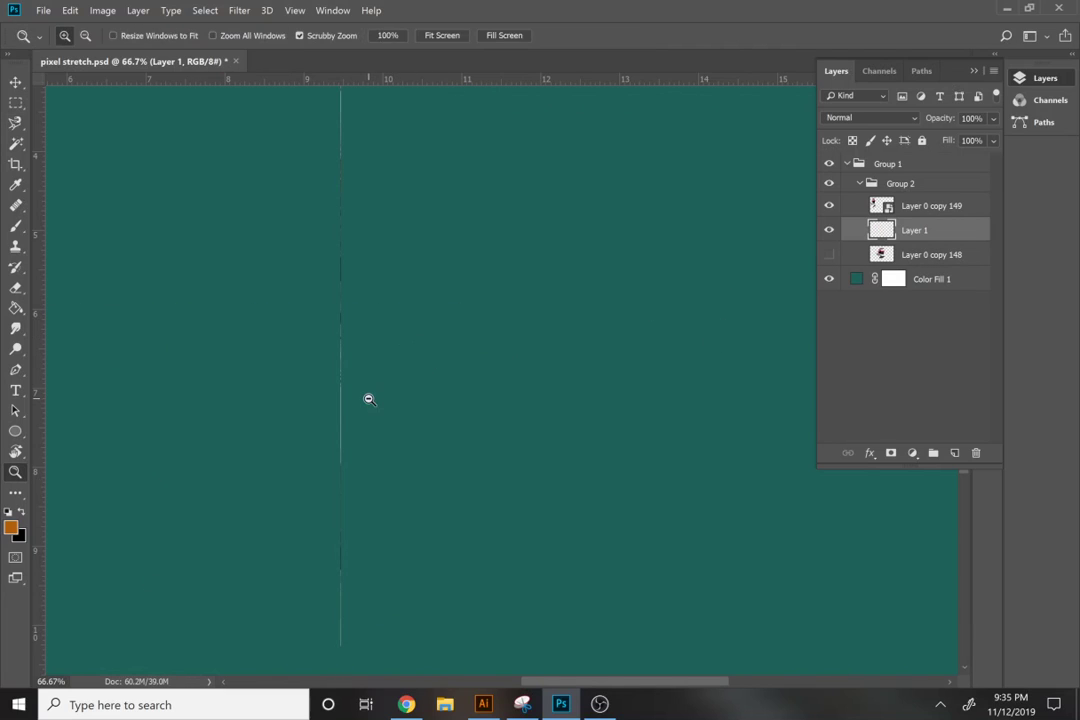
pyautogui.keyDown('alt'); pyautogui.click(368, 399); pyautogui.keyUp('alt')
pyautogui.keyDown('alt'); pyautogui.click(368, 399); pyautogui.keyUp('alt')
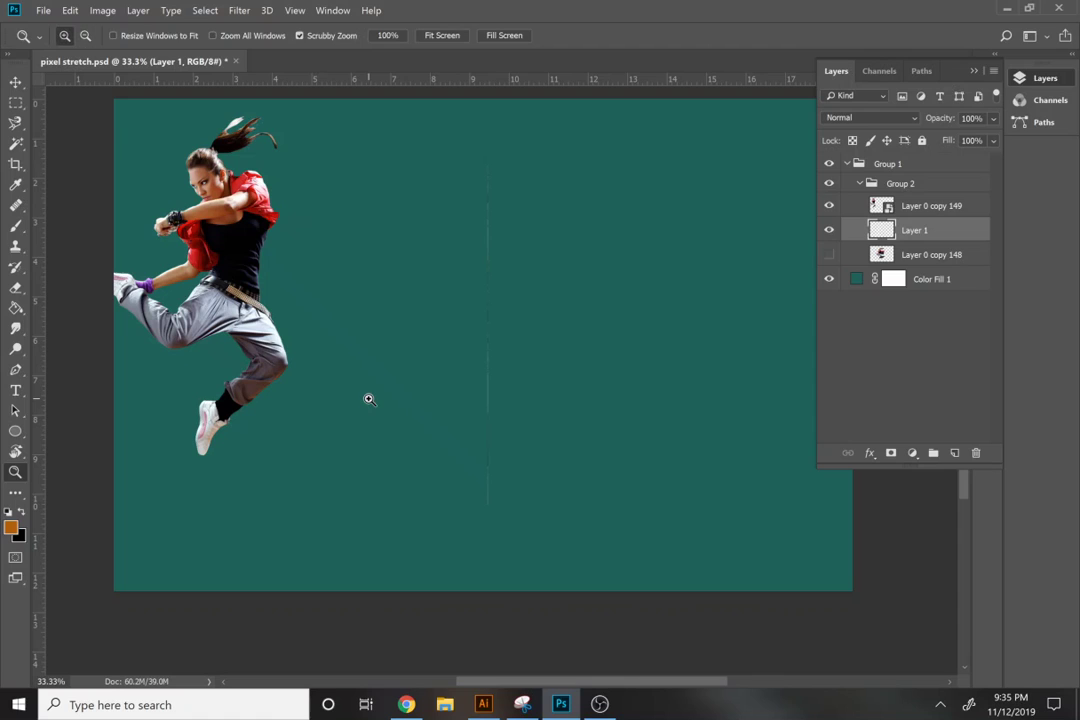
pyautogui.press('m')
pyautogui.press('v')
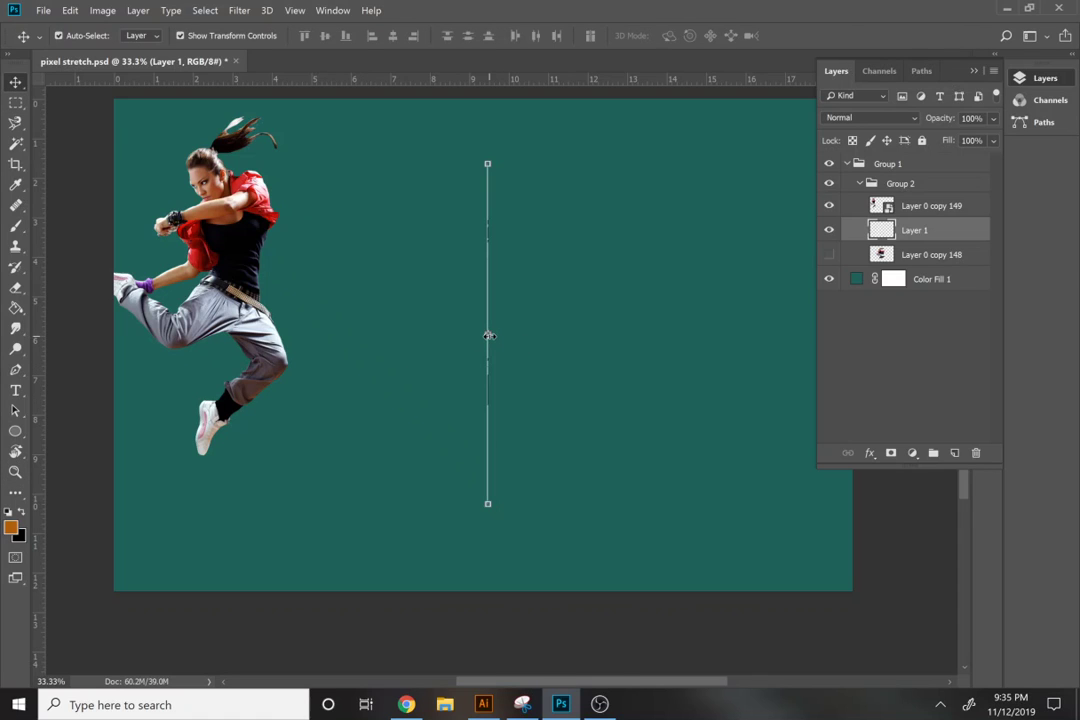
pyautogui.moveTo(488, 335); pyautogui.dragTo(754, 331)
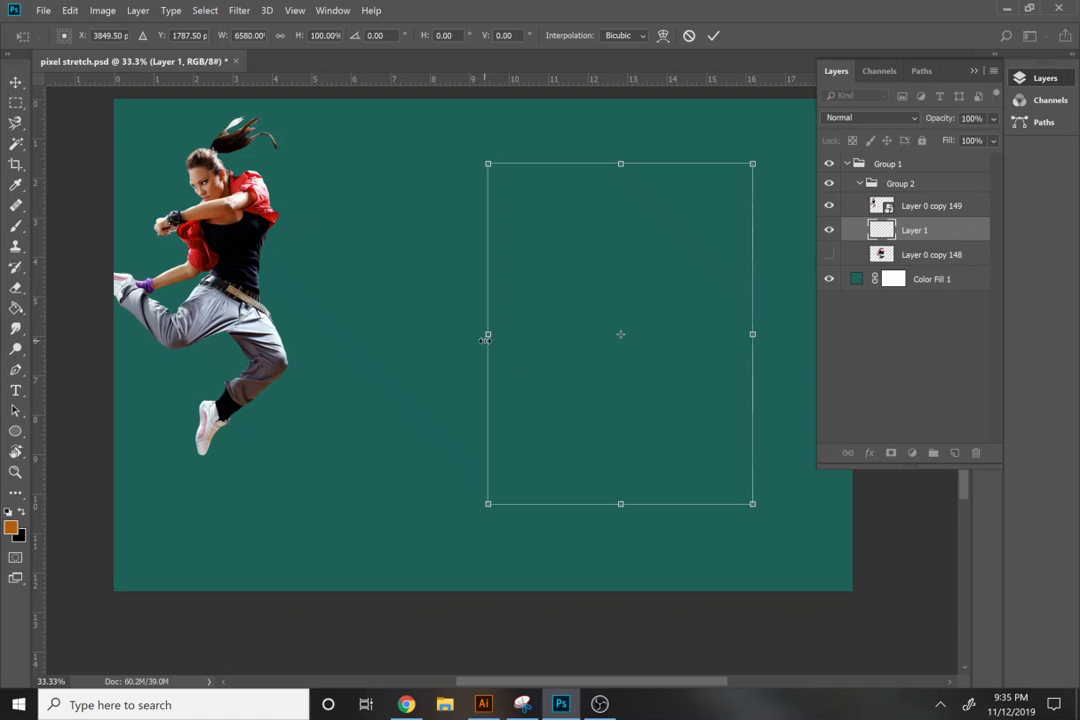
pyautogui.moveTo(483, 337); pyautogui.dragTo(272, 326)
pyautogui.press('Return')
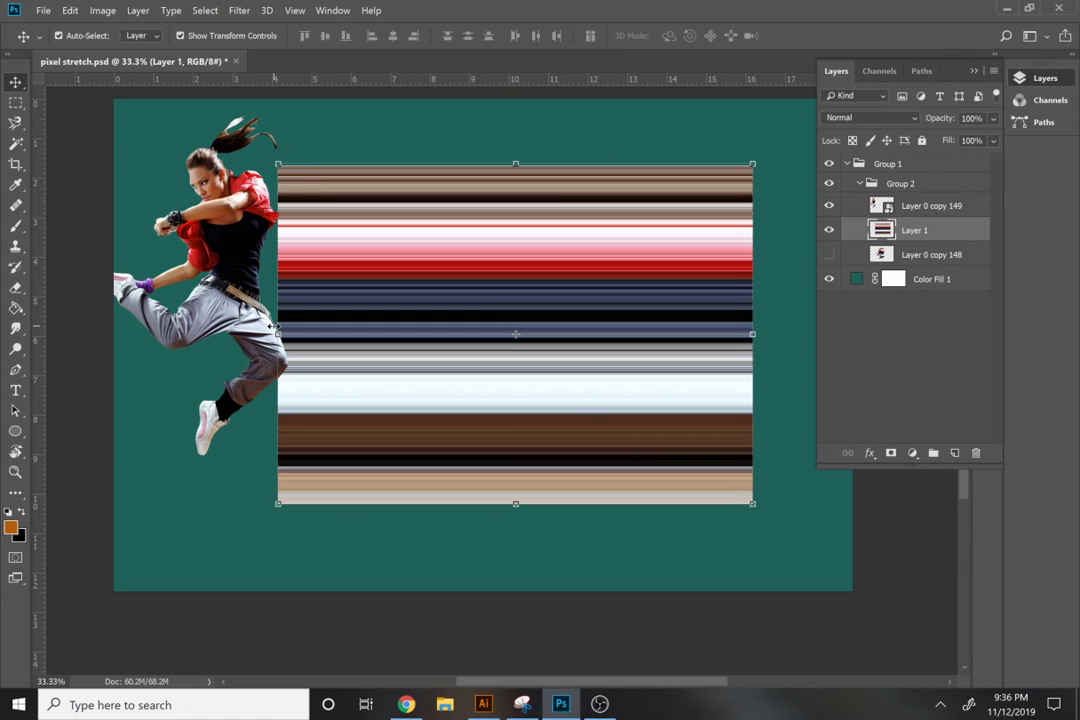
# - Move the dancer over the left end of the striped band and make Layer 1 the active layer
pyautogui.moveTo(210, 322)
pyautogui.mouseDown()
pyautogui.moveTo(240, 322)
pyautogui.moveTo(284, 369)
pyautogui.moveTo(288, 338)
pyautogui.moveTo(284, 362)
pyautogui.mouseUp()
pyautogui.click(479, 434)
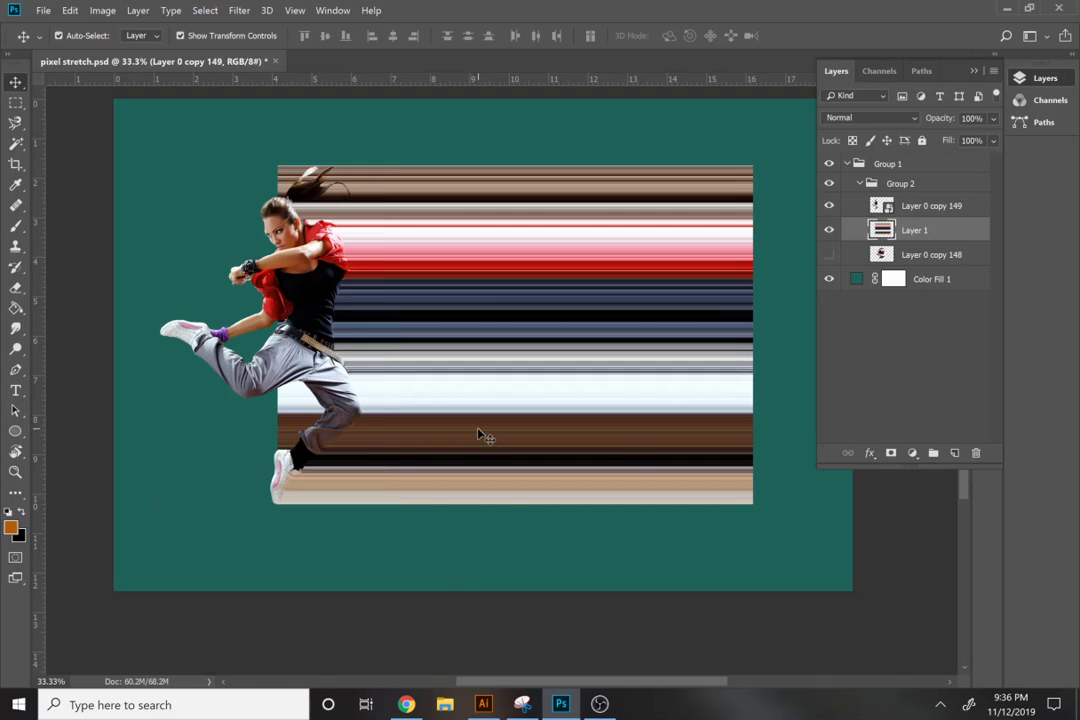
pyautogui.rightClick(677, 442)
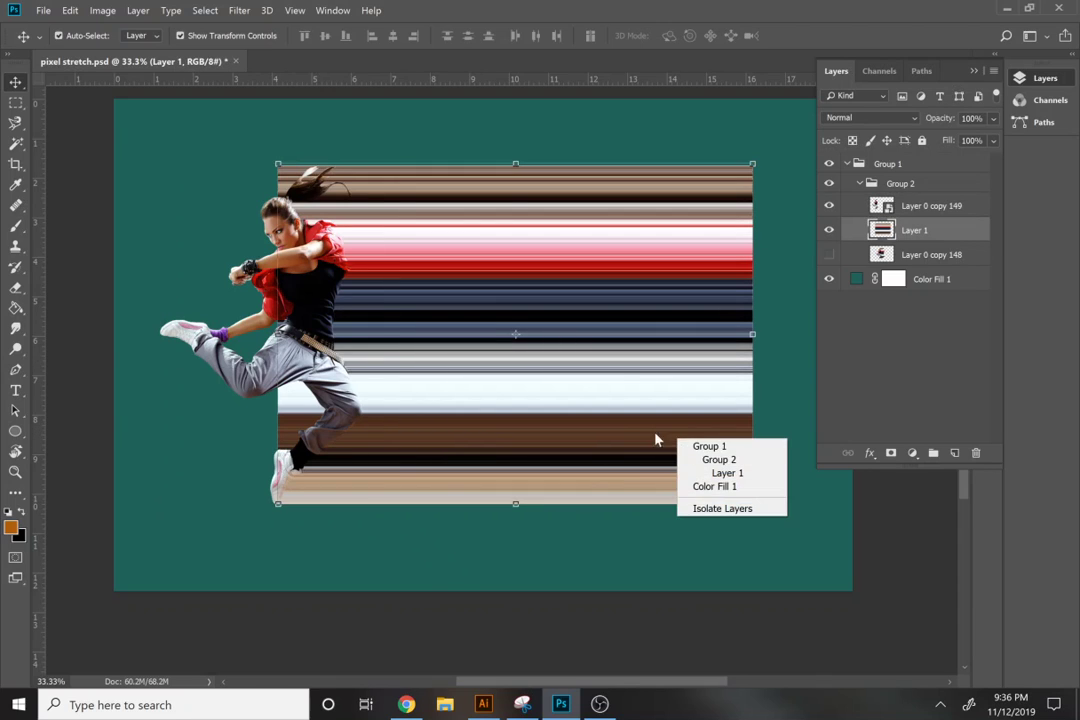
pyautogui.click(619, 419)
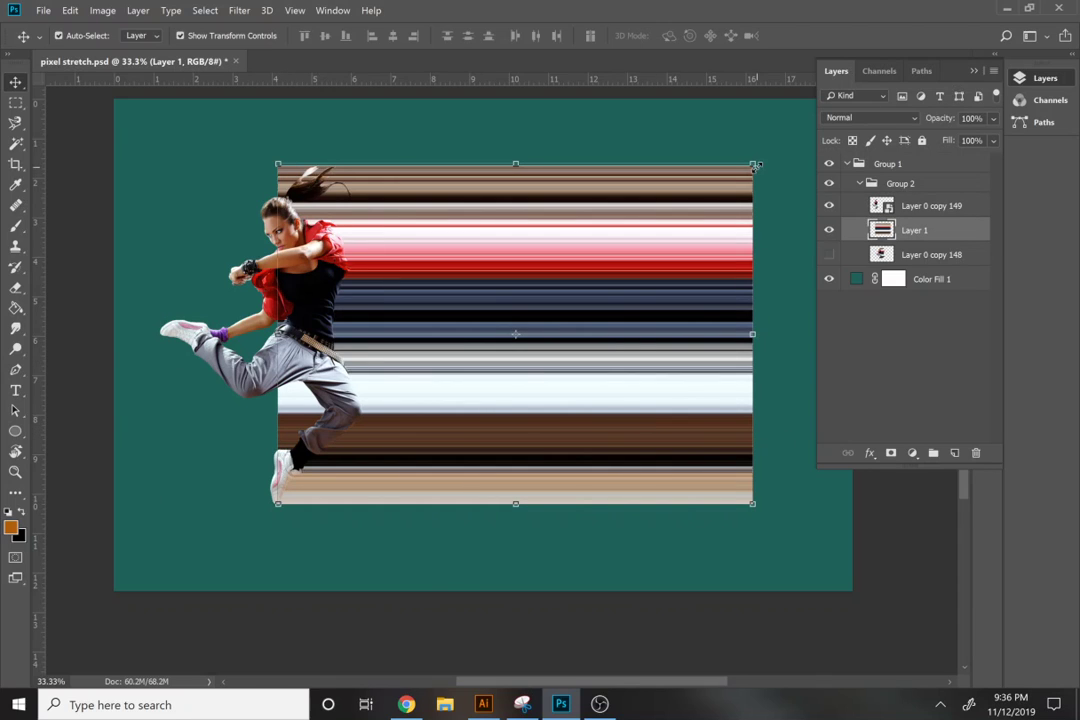
# - Skew the striped band on Layer 1 so its far end tapers, bringing the lower-right corner up and the upper-right corner down
pyautogui.hotkey('ctrl', 't')
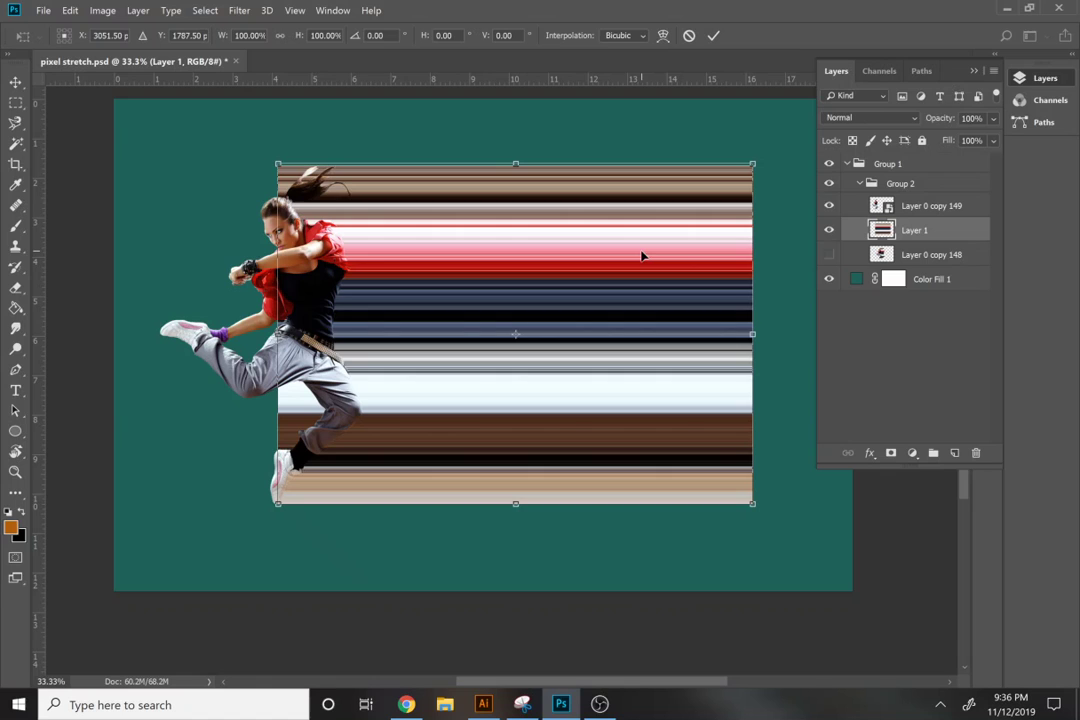
pyautogui.rightClick(643, 257)
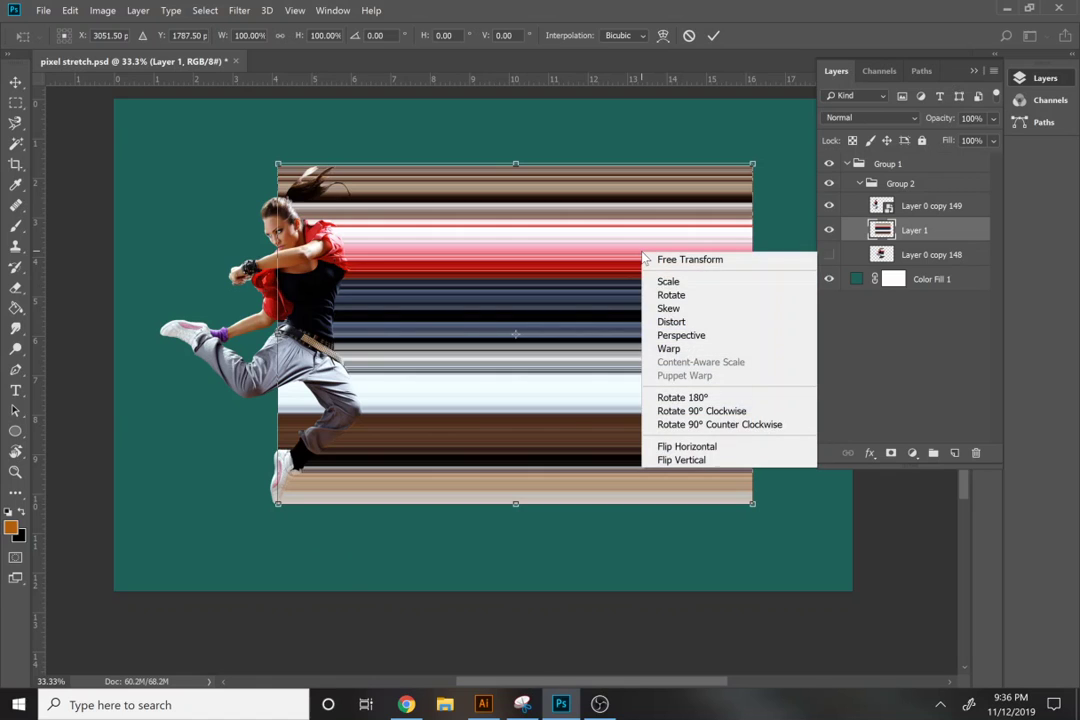
pyautogui.click(677, 309)
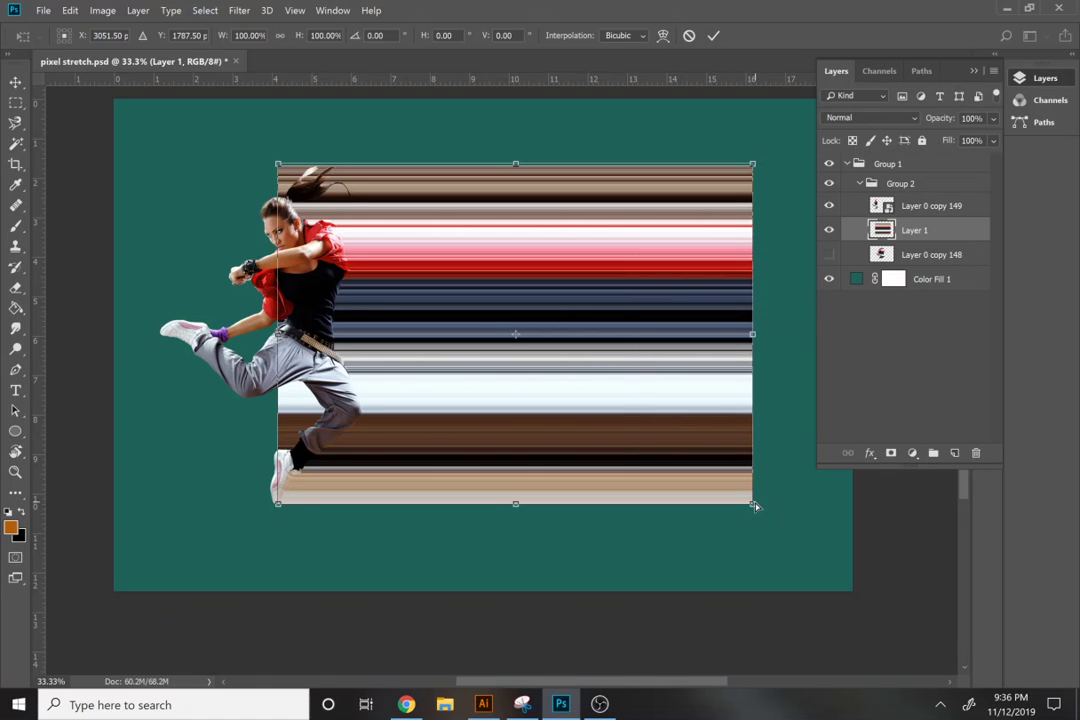
pyautogui.moveTo(755, 506); pyautogui.dragTo(753, 410)
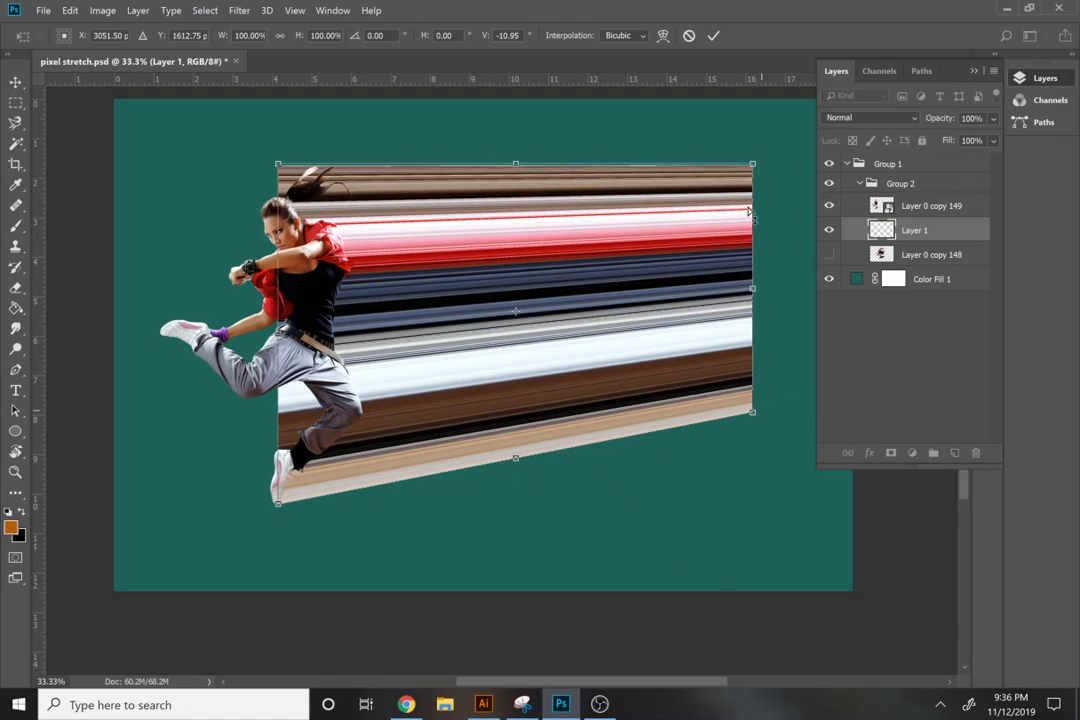
pyautogui.moveTo(755, 164)
pyautogui.mouseDown()
pyautogui.moveTo(770, 170)
pyautogui.moveTo(788, 217)
pyautogui.mouseUp()
# - Warp the striped band so its right end sweeps upward, with the upper-right corner beyond the canvas's top edge
pyautogui.rightClick(675, 312)
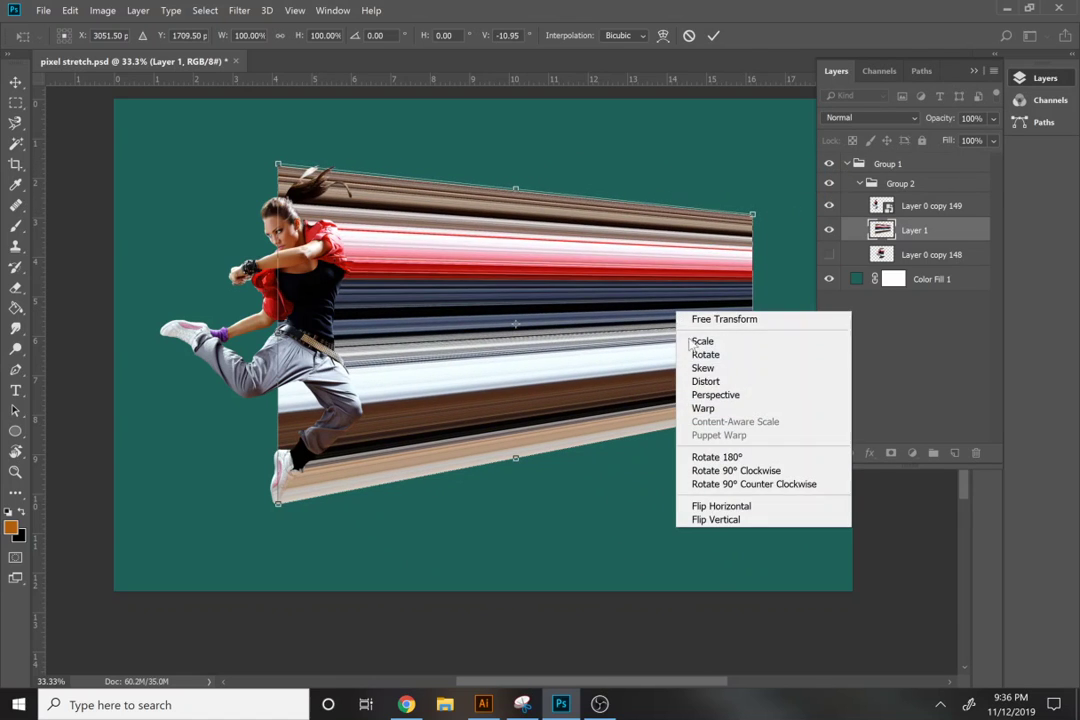
pyautogui.click(716, 408)
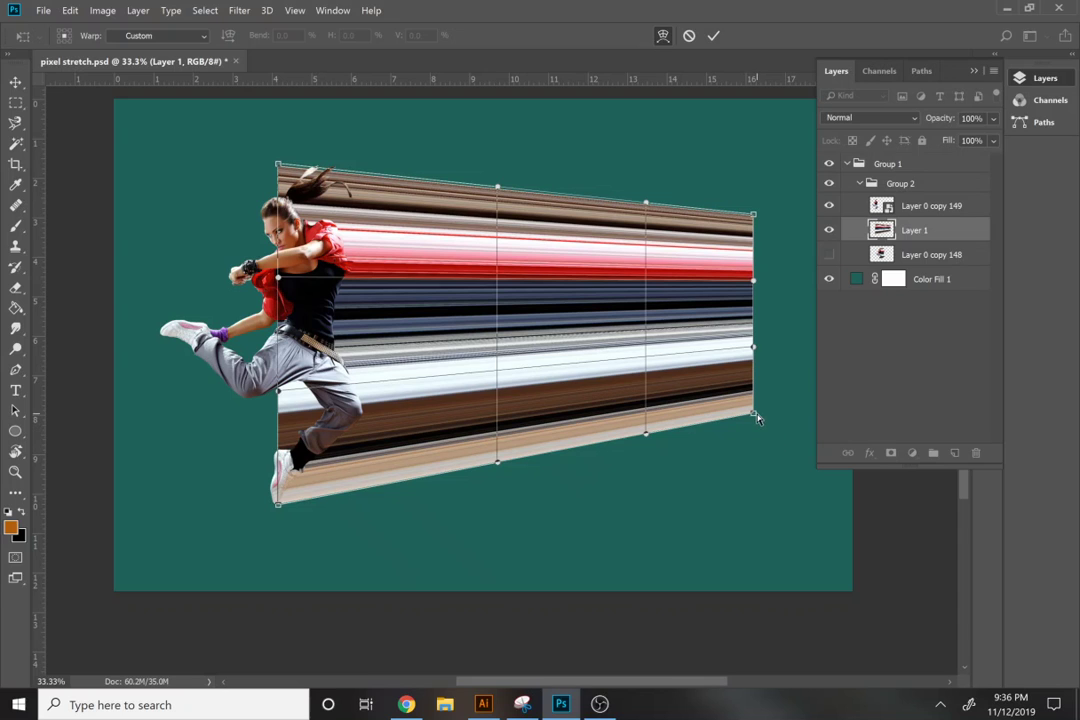
pyautogui.moveTo(757, 418); pyautogui.dragTo(753, 409)
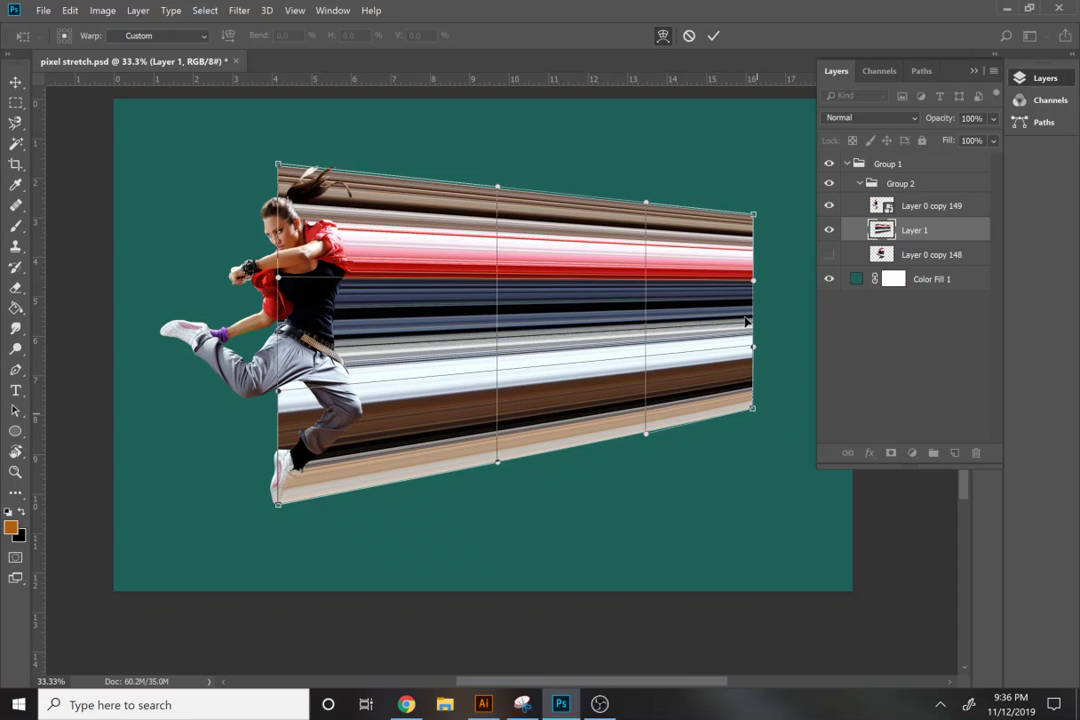
pyautogui.moveTo(745, 321); pyautogui.dragTo(708, 328)
pyautogui.scroll(-1, 707, 323)
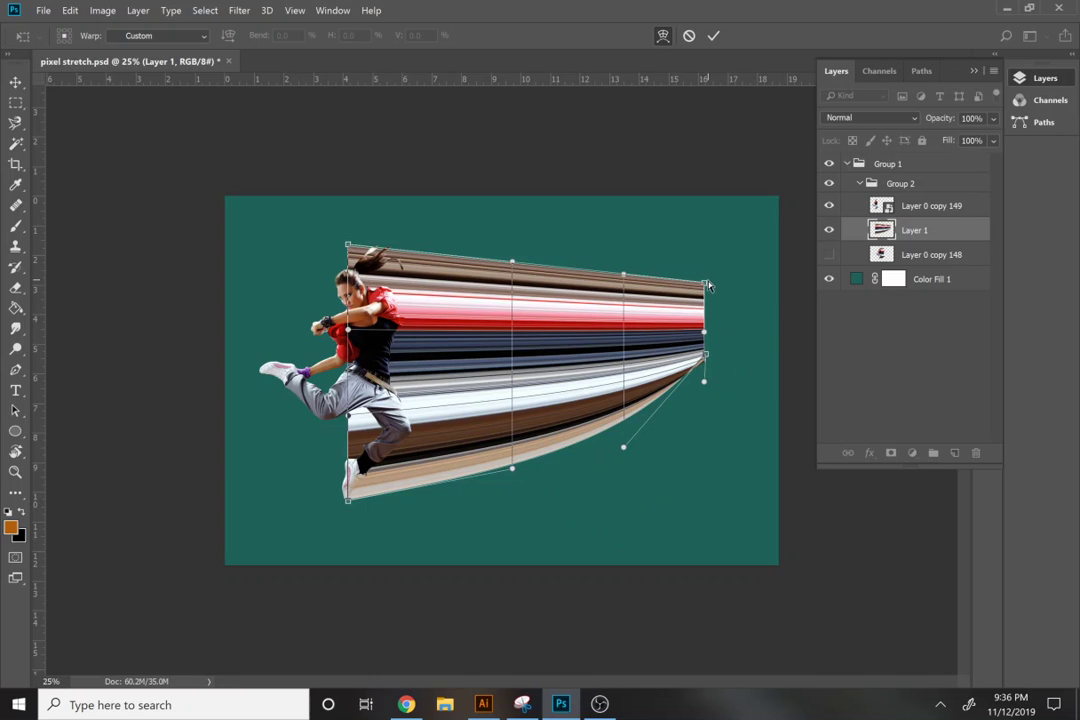
pyautogui.moveTo(705, 287)
pyautogui.mouseDown()
pyautogui.moveTo(762, 205)
pyautogui.moveTo(747, 125)
pyautogui.mouseUp()
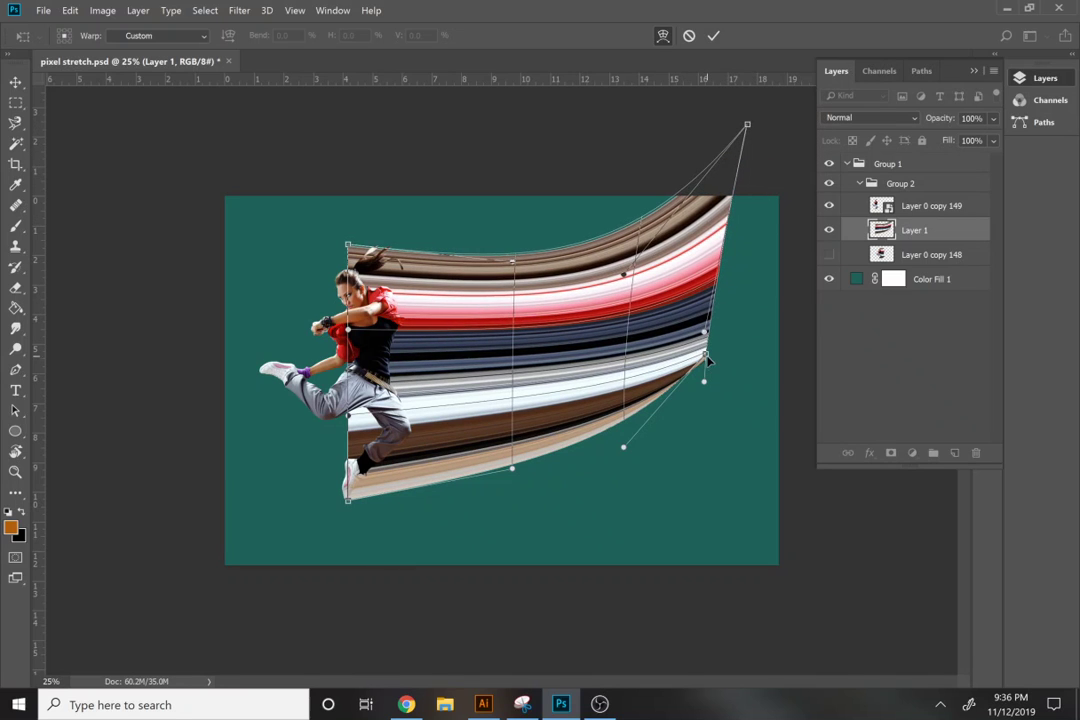
# - Twist the band's right end into a folded ribbon by warping the lower corner above the canvas, round out its curves and apply the warp
pyautogui.moveTo(707, 358)
pyautogui.mouseDown()
pyautogui.moveTo(757, 145)
pyautogui.moveTo(764, 181)
pyautogui.moveTo(657, 141)
pyautogui.moveTo(632, 60)
pyautogui.moveTo(625, 68)
pyautogui.moveTo(726, 53)
pyautogui.moveTo(645, 60)
pyautogui.mouseUp()
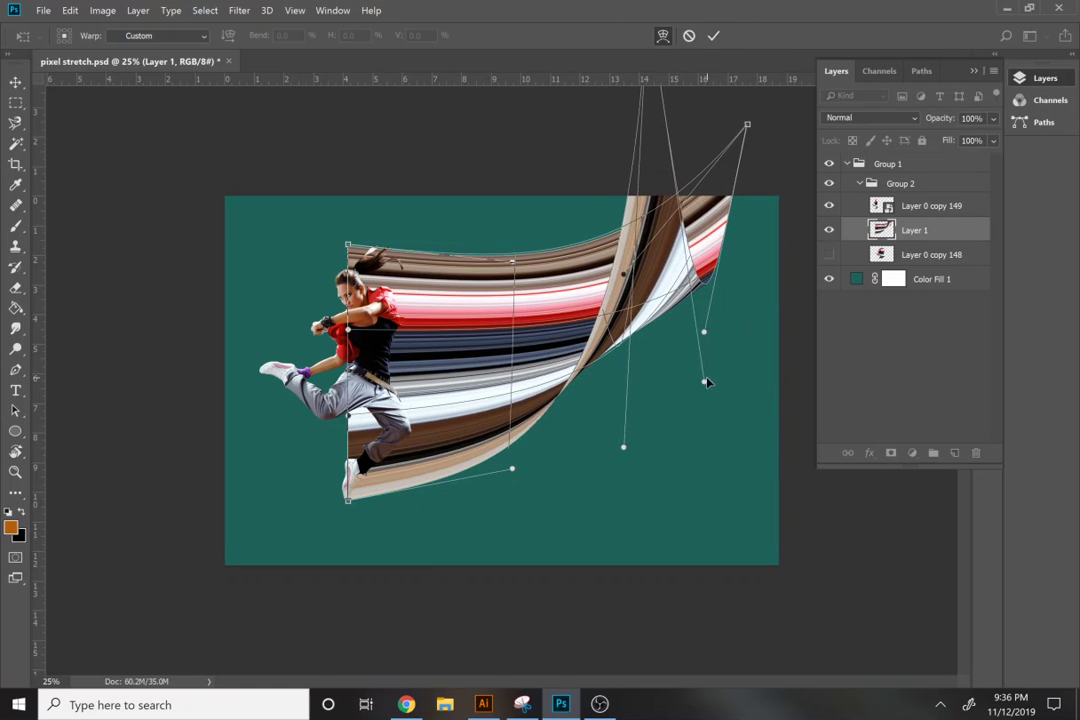
pyautogui.moveTo(705, 382)
pyautogui.mouseDown()
pyautogui.moveTo(798, 241)
pyautogui.moveTo(810, 190)
pyautogui.mouseUp()
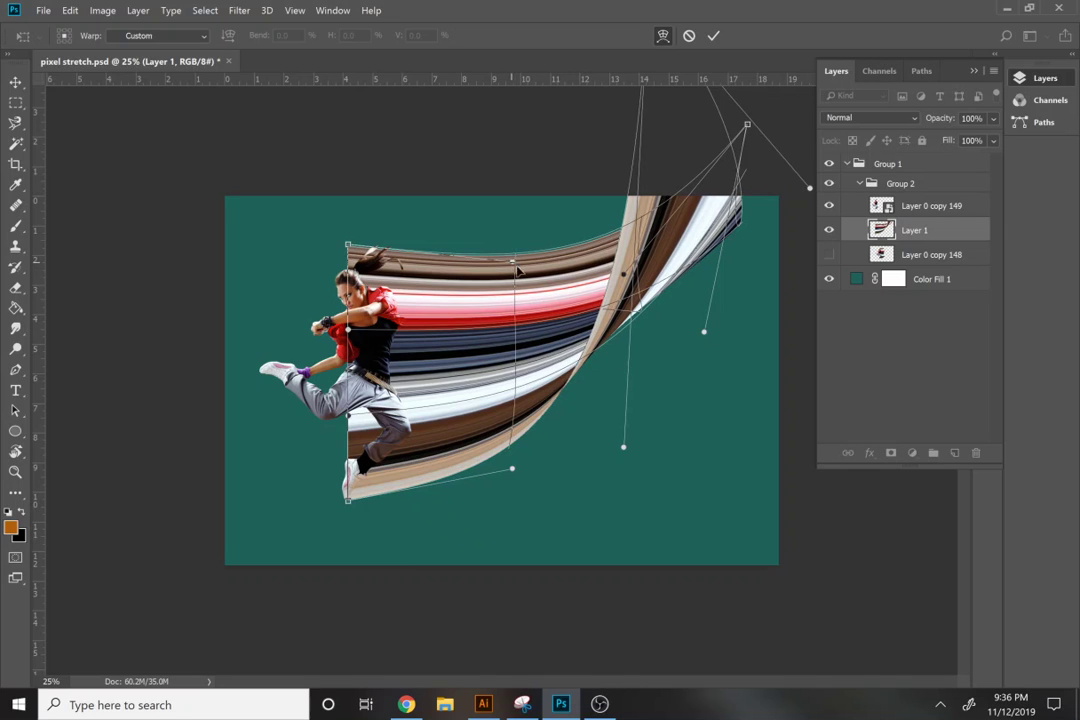
pyautogui.moveTo(517, 268); pyautogui.dragTo(610, 342)
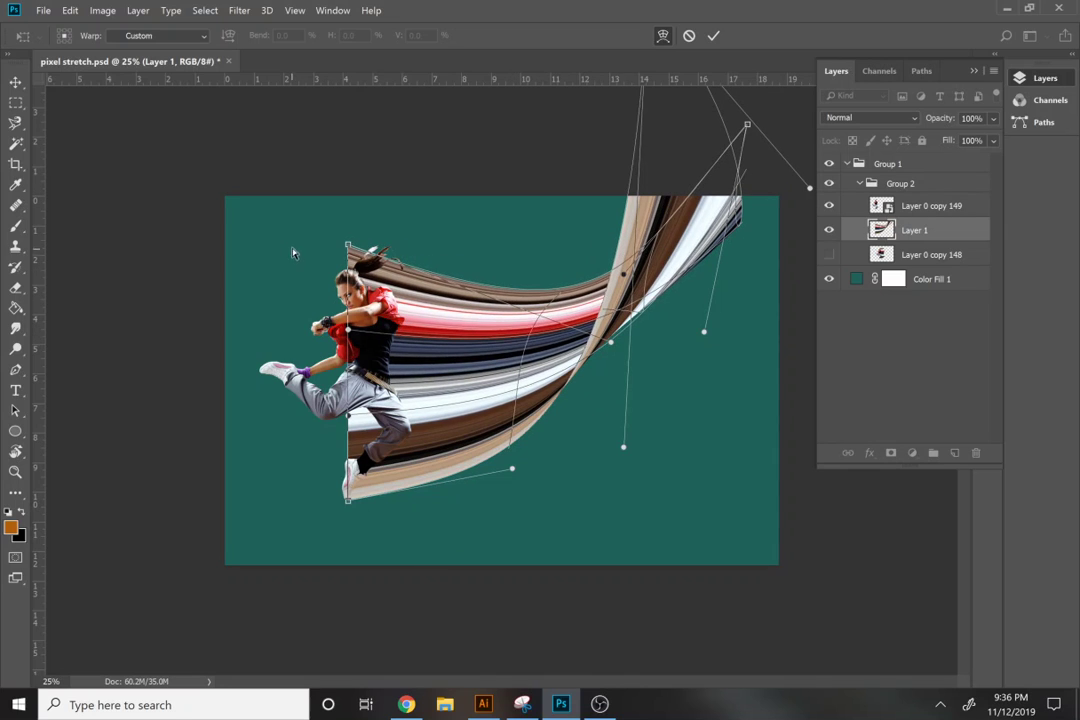
pyautogui.moveTo(348, 244); pyautogui.dragTo(354, 232)
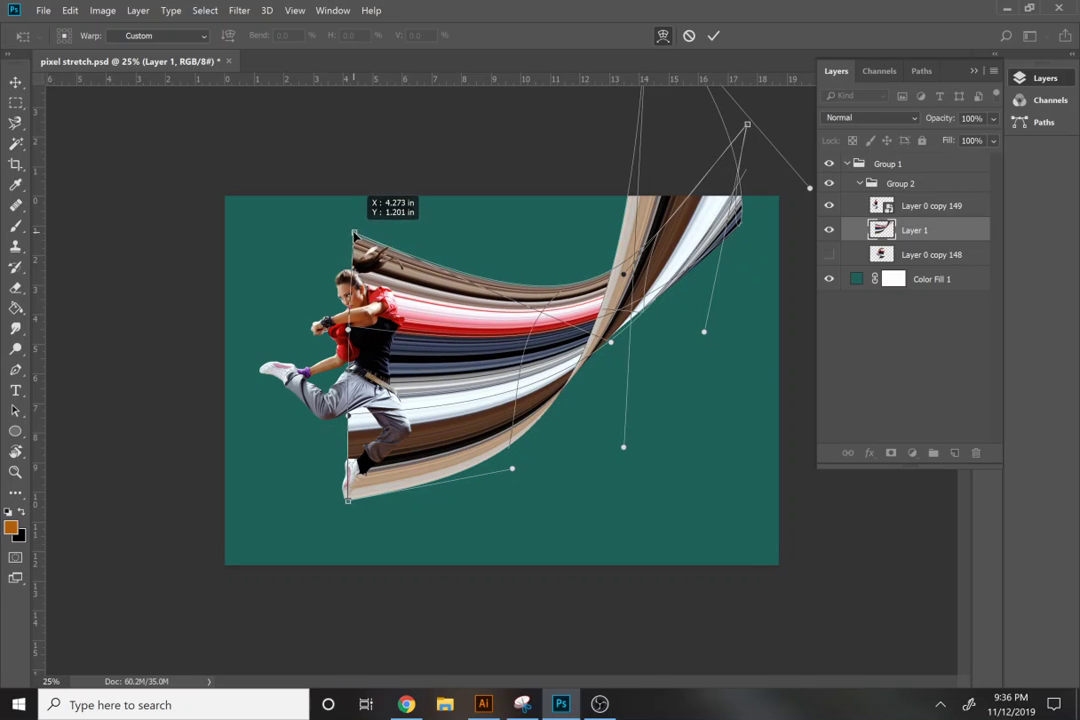
pyautogui.moveTo(511, 471); pyautogui.dragTo(569, 472)
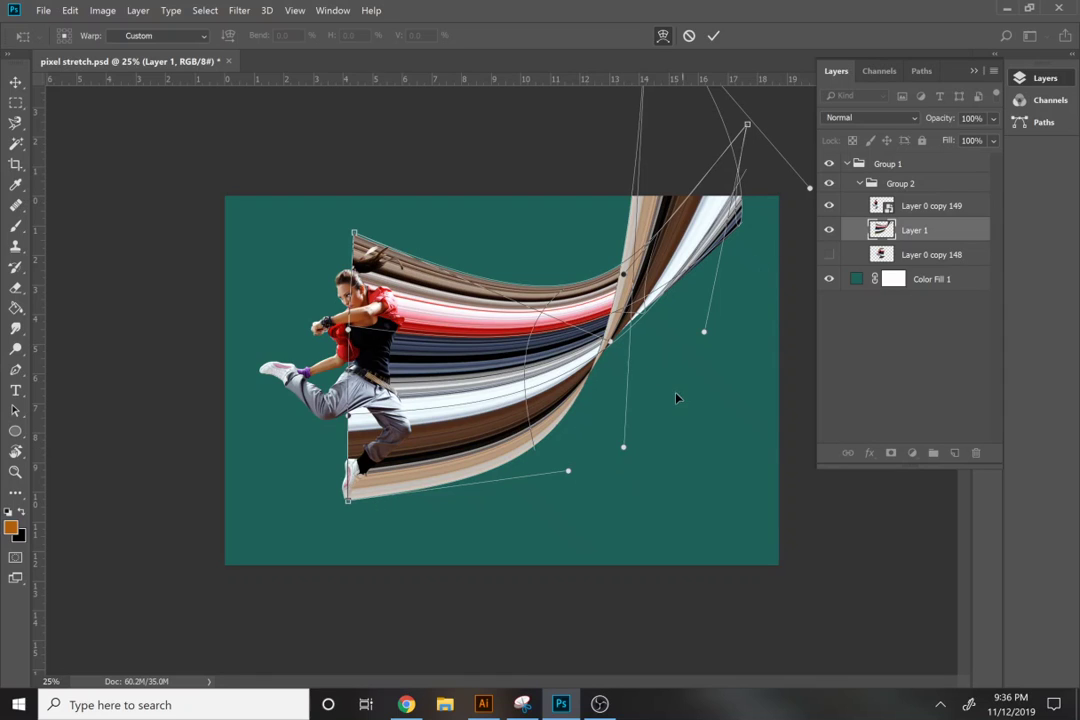
pyautogui.press('Return')
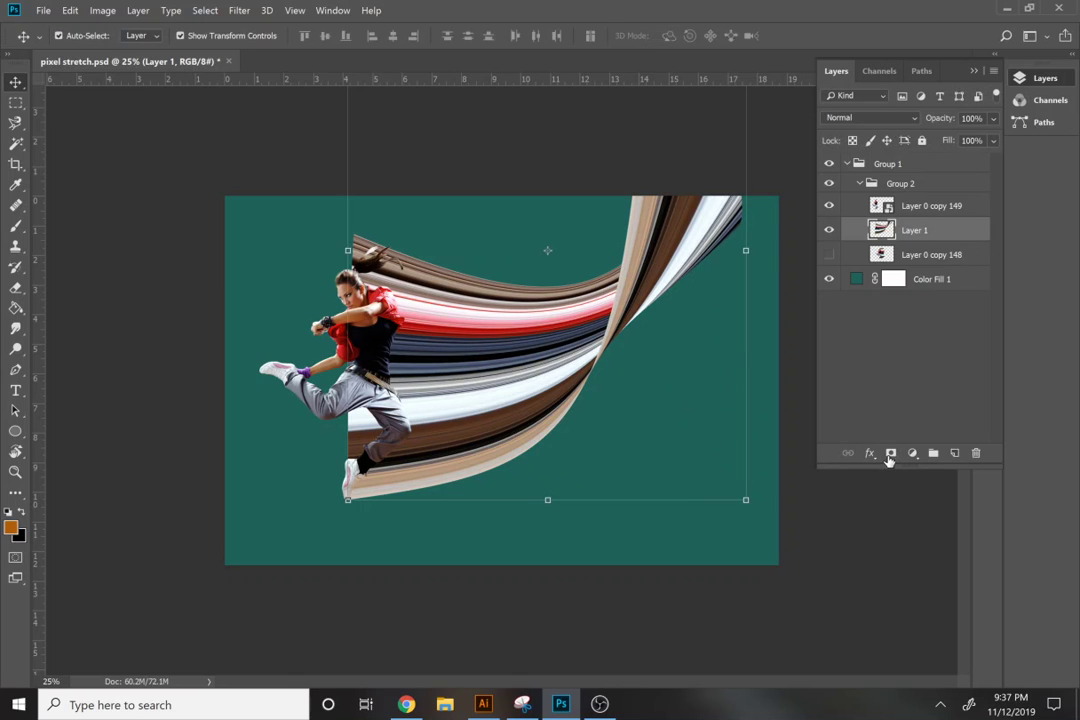
# - Add a layer mask to Layer 1 and paint out the stripes showing behind the dancer's back and around her head with a black brush
pyautogui.click(891, 453)
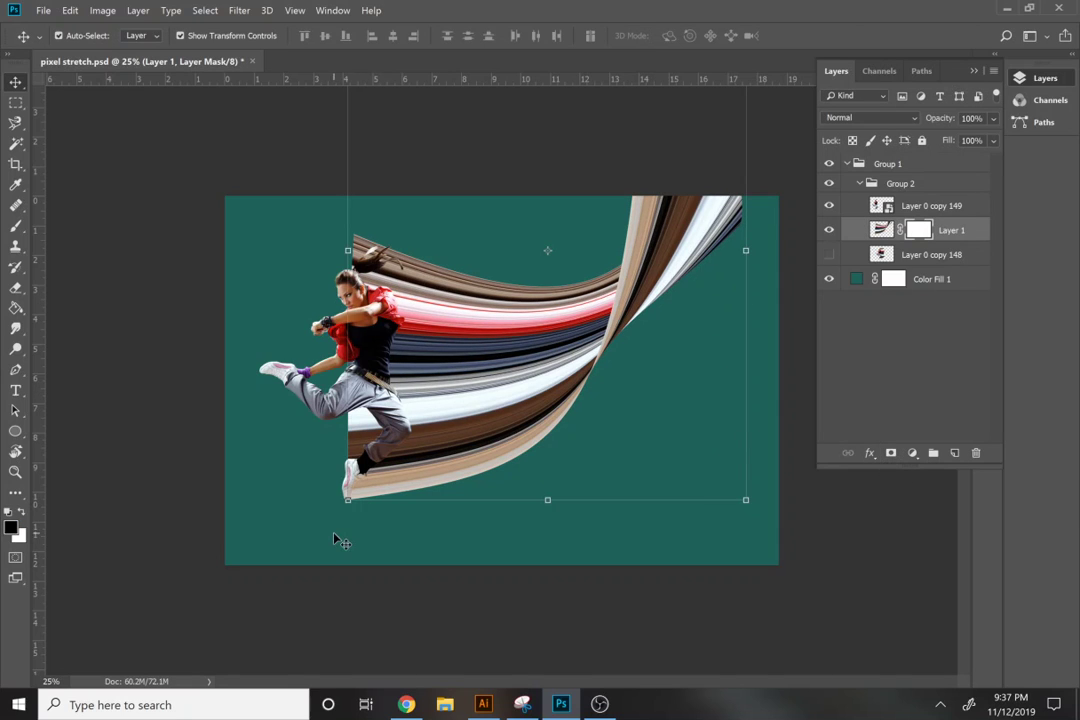
pyautogui.press('b')
pyautogui.moveTo(352, 425)
pyautogui.mouseDown()
pyautogui.moveTo(362, 457)
pyautogui.moveTo(385, 415)
pyautogui.moveTo(357, 427)
pyautogui.mouseUp()
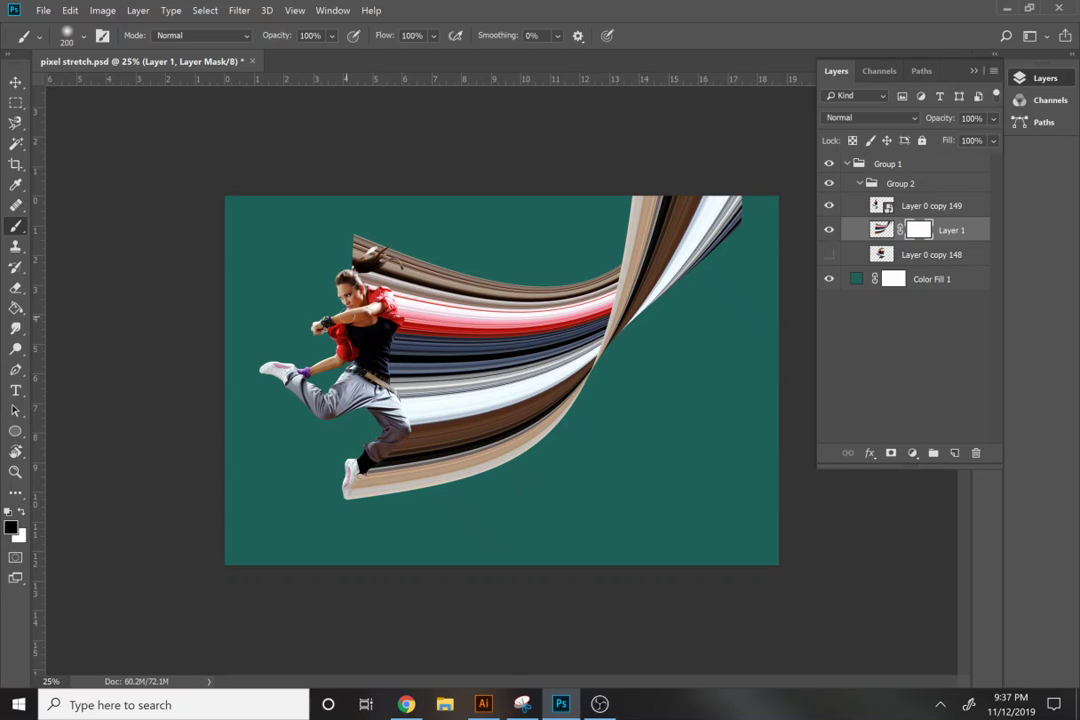
pyautogui.moveTo(340, 276)
pyautogui.mouseDown()
pyautogui.moveTo(352, 251)
pyautogui.moveTo(372, 246)
pyautogui.moveTo(360, 240)
pyautogui.moveTo(378, 241)
pyautogui.mouseUp()
pyautogui.rightClick(952, 233)
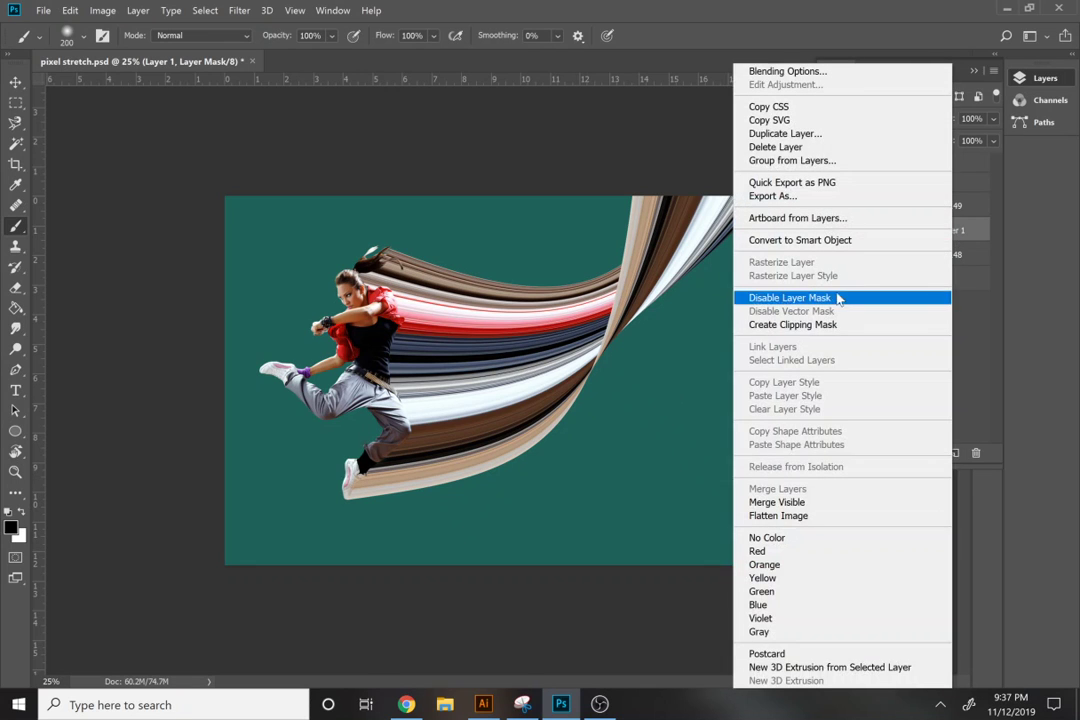
pyautogui.click(981, 303)
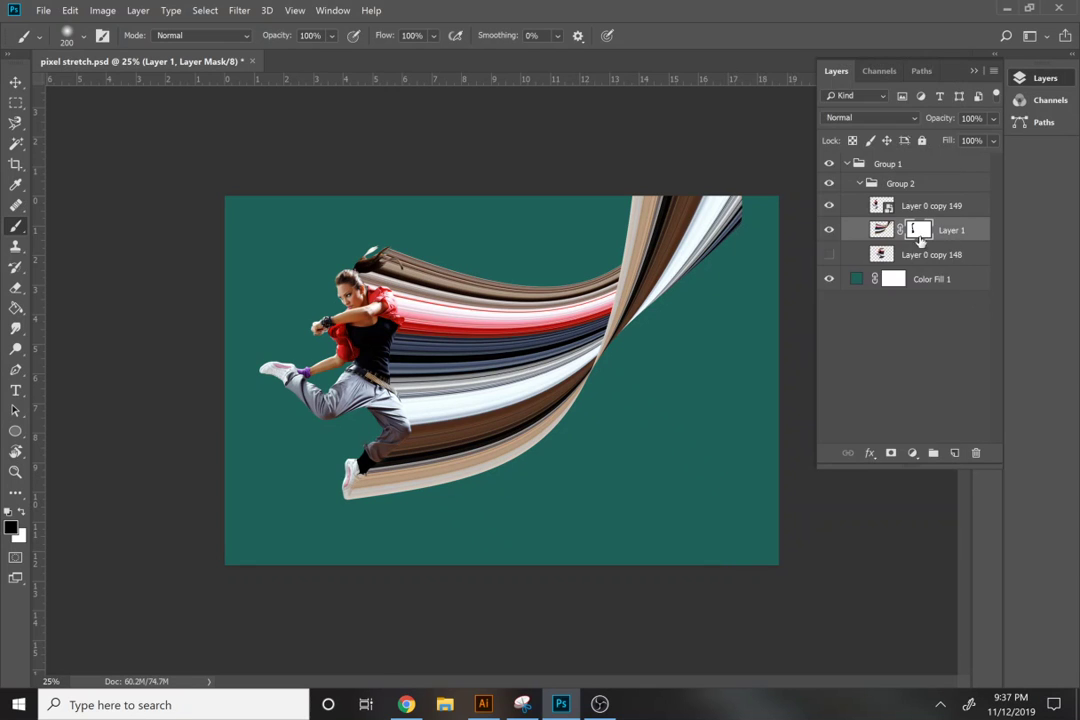
# - Draw a closed, curved Pen path crossing the middle of the striped ribbon from above its upper edge to below its lower edge
pyautogui.press('p')
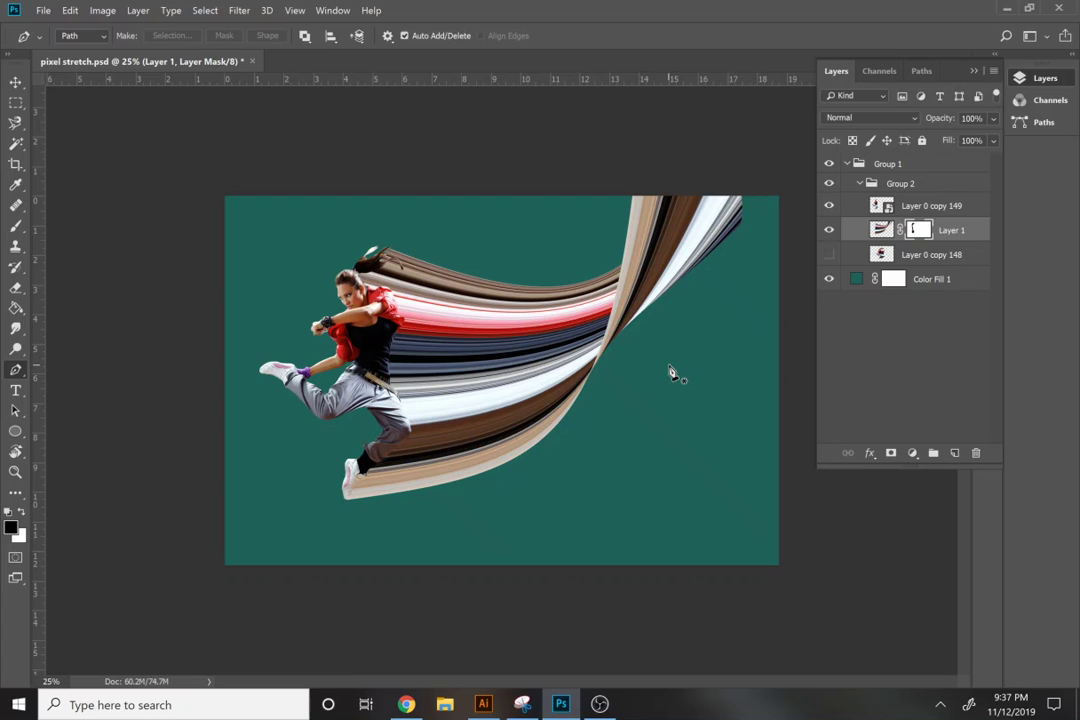
pyautogui.click(490, 232)
pyautogui.moveTo(447, 500); pyautogui.dragTo(401, 548)
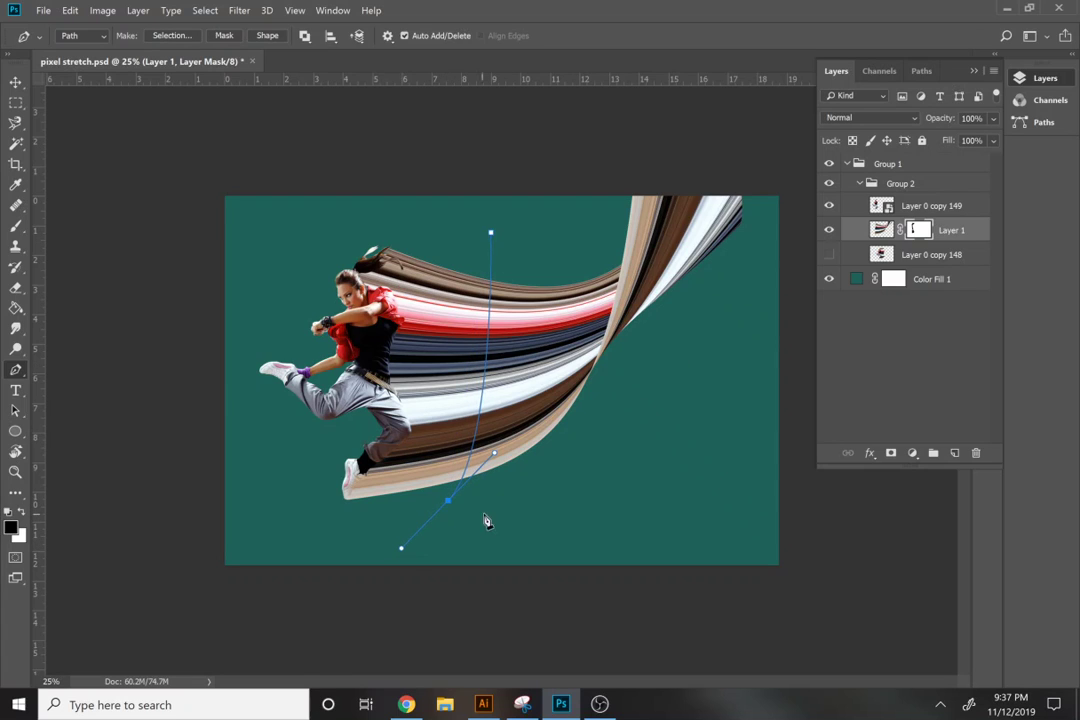
pyautogui.click(494, 504)
pyautogui.moveTo(535, 233); pyautogui.dragTo(459, 181)
pyautogui.click(491, 234)
# - Turn the closed path into a new anti-aliased selection with a feather radius of 5 pixels
pyautogui.rightClick(515, 341)
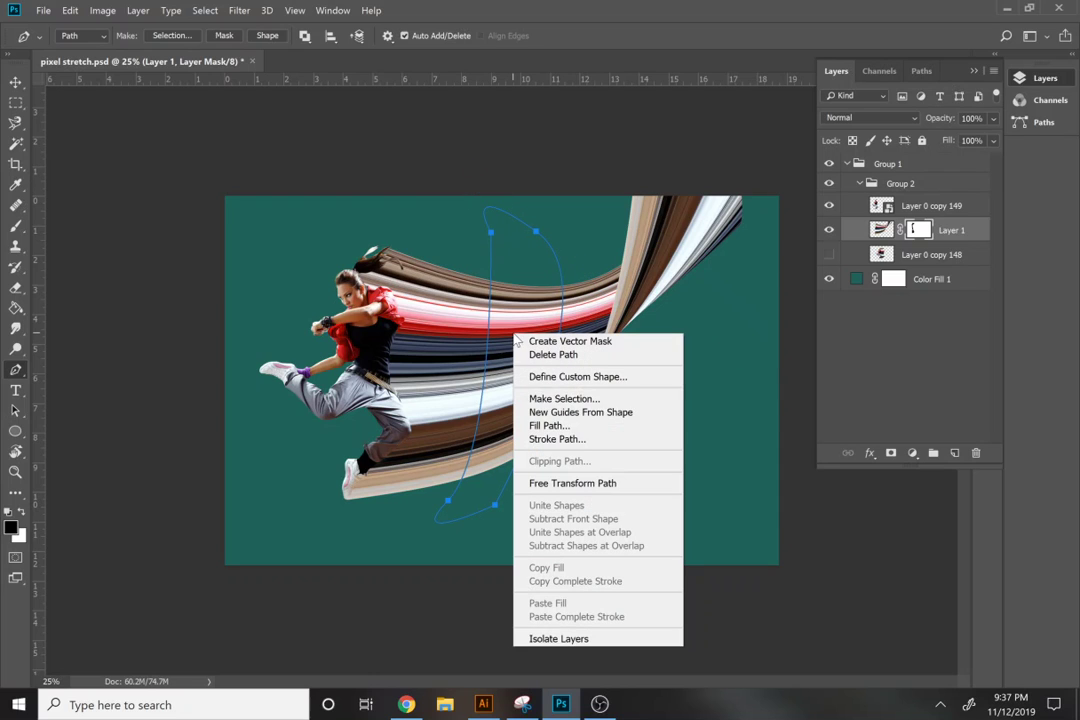
pyautogui.click(563, 399)
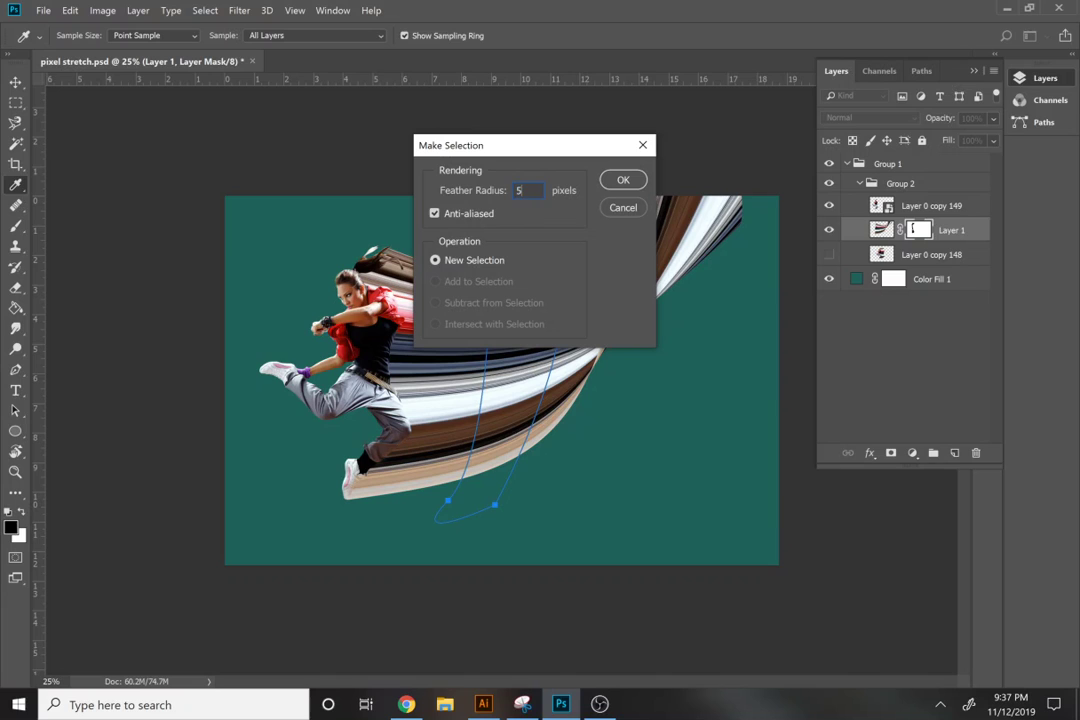
pyautogui.write('5')
pyautogui.press('Return')
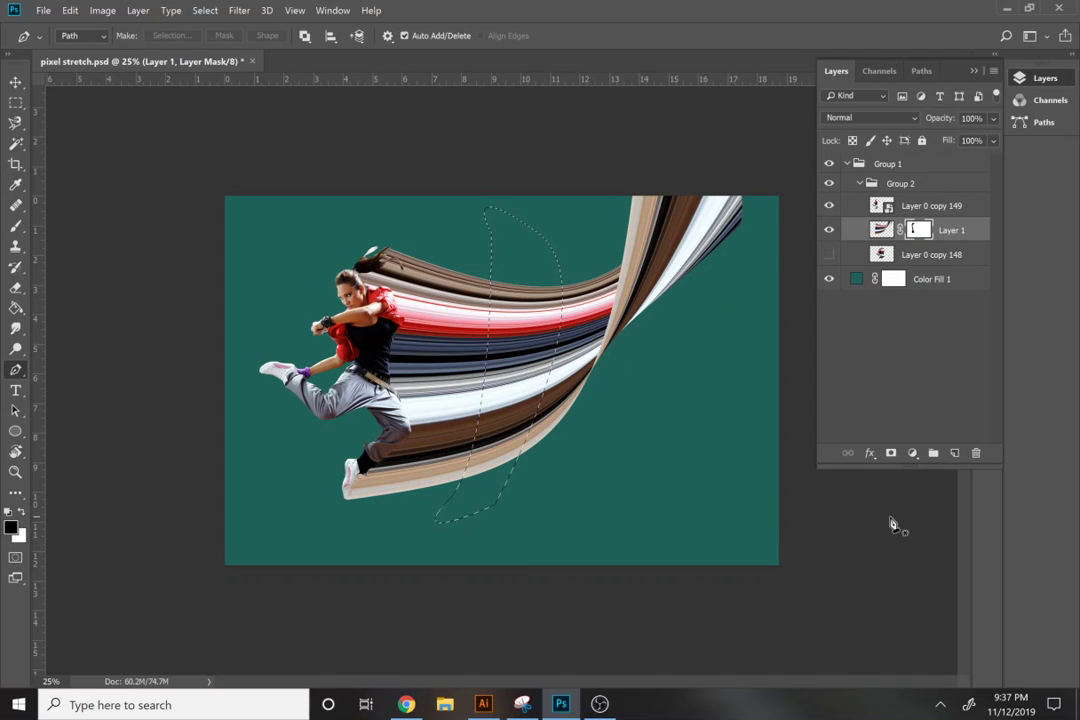
# - Add a new layer above Layer 1 and fill the curved selection with white
pyautogui.click(955, 454)
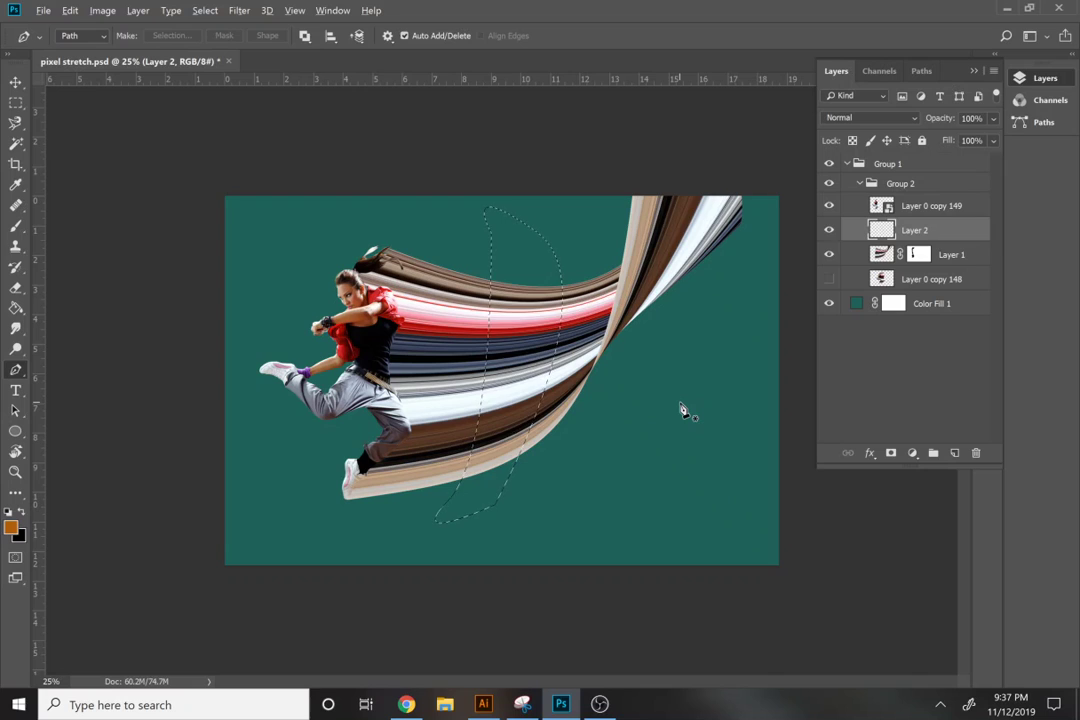
pyautogui.hotkey('alt', 'BackSpace')
pyautogui.hotkey('ctrl', 'z')
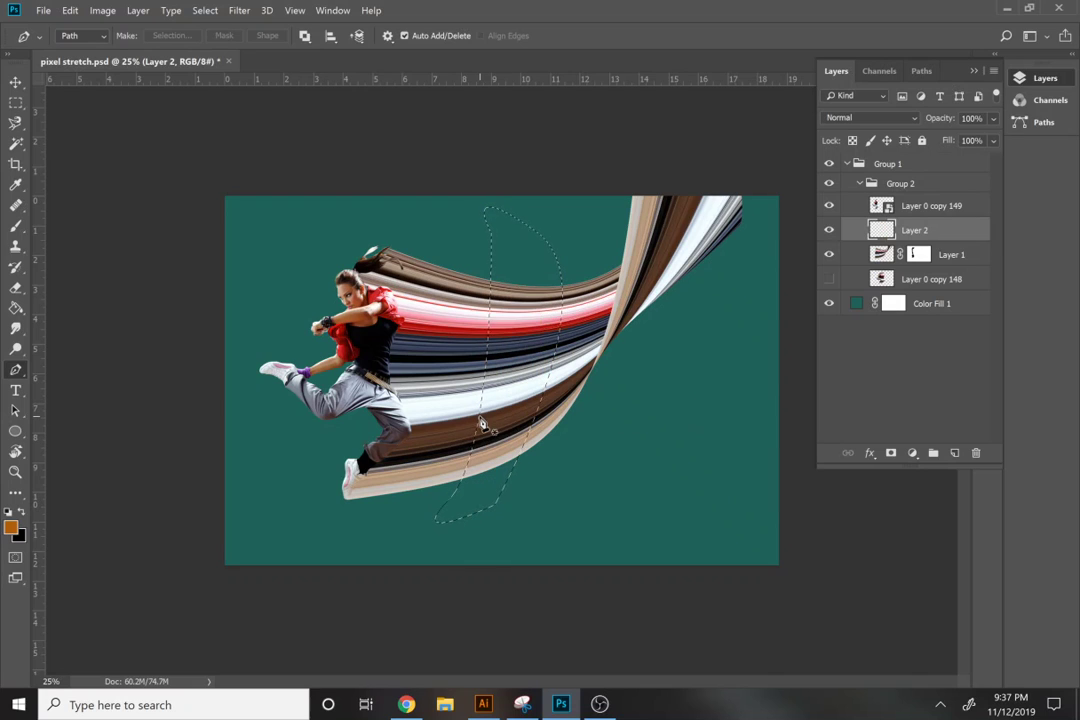
pyautogui.press('d')
pyautogui.hotkey('alt', 'BackSpace')
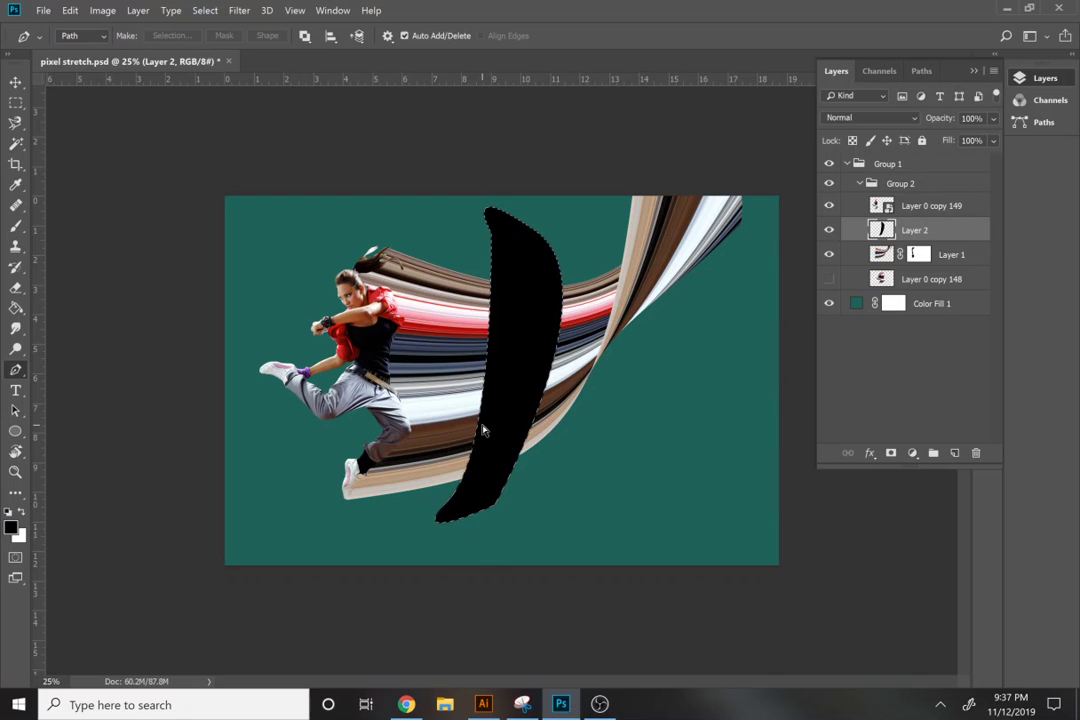
pyautogui.hotkey('ctrl', 'z')
pyautogui.hotkey('ctrl', 'BackSpace')
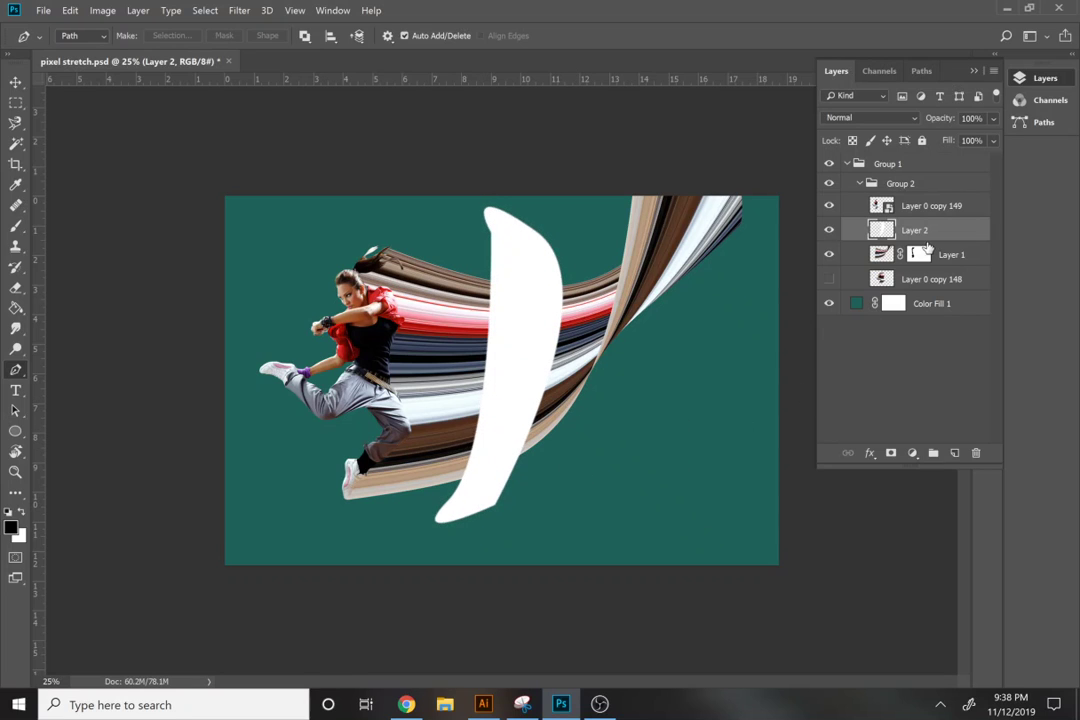
# - Set Layer 2's blend mode to Soft Light and clip it to the striped ribbon on Layer 1
pyautogui.click(993, 118)
pyautogui.click(928, 140)
pyautogui.moveTo(964, 140); pyautogui.dragTo(995, 140)
pyautogui.click(870, 118)
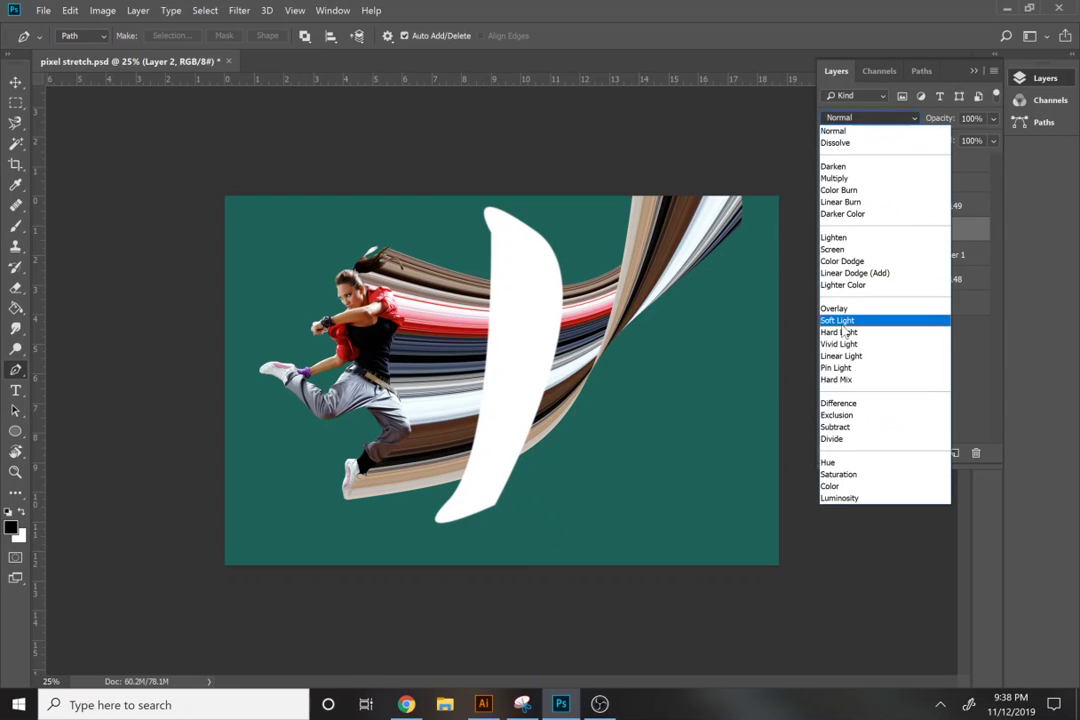
pyautogui.click(845, 320)
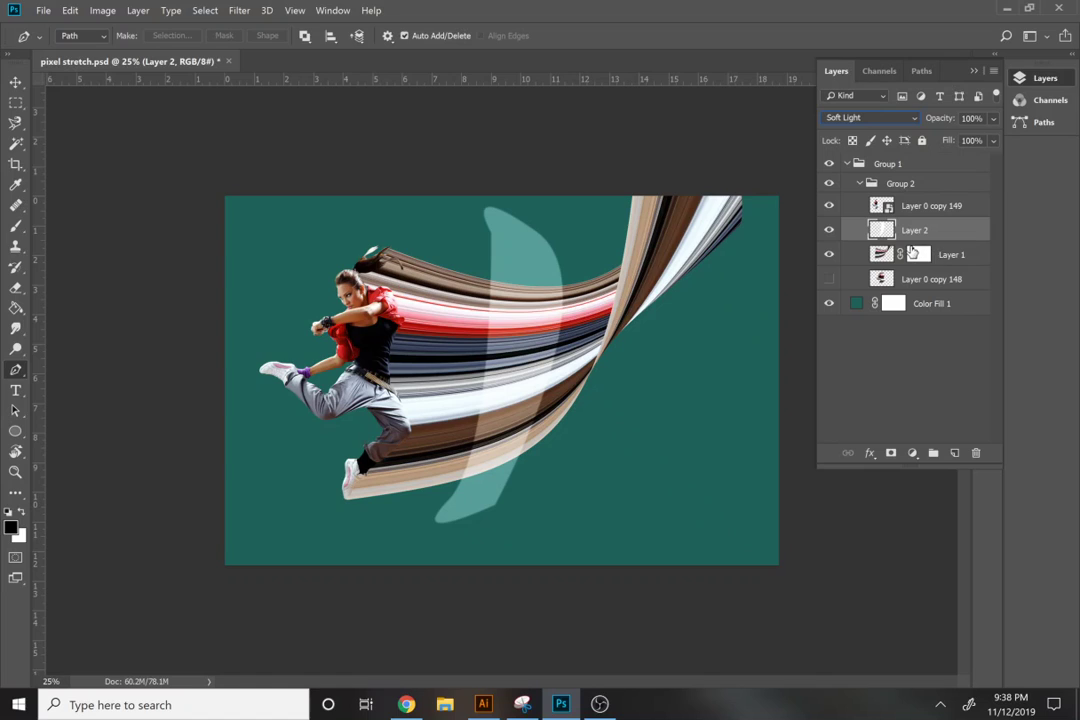
pyautogui.moveTo(919, 251); pyautogui.dragTo(919, 241)
pyautogui.keyDown('alt'); pyautogui.click(919, 241); pyautogui.keyUp('alt')
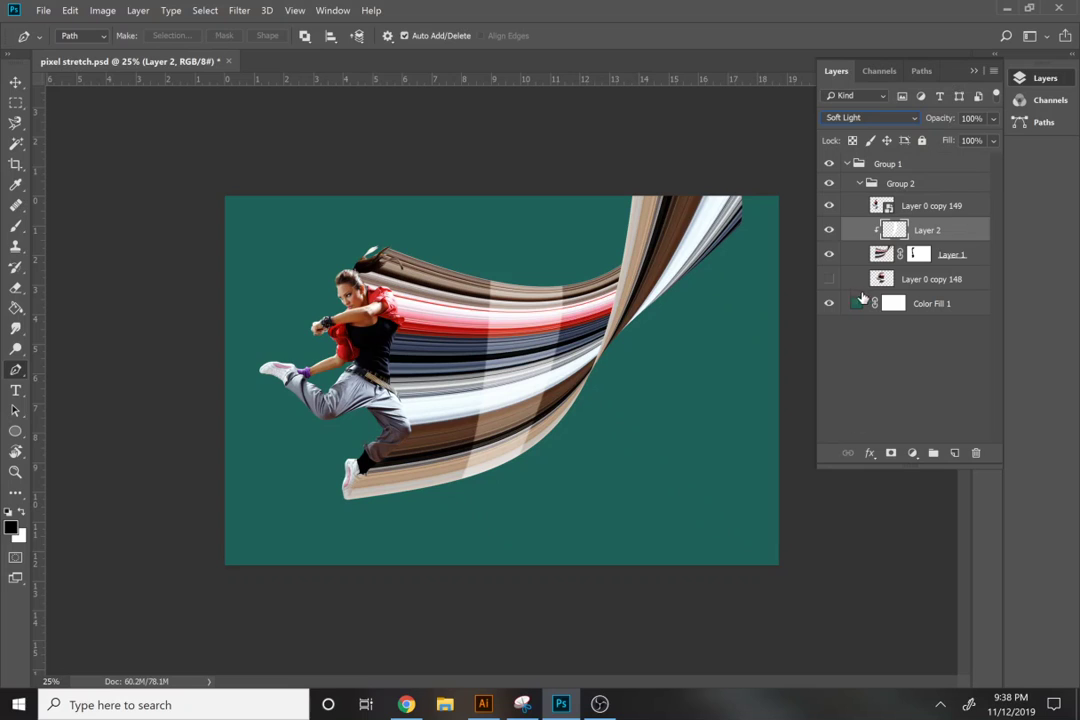
# - Stamp all visible layers into a new merged layer and place it above Group 1
pyautogui.hotkey('ctrl', 'alt', 'shift', 'e')
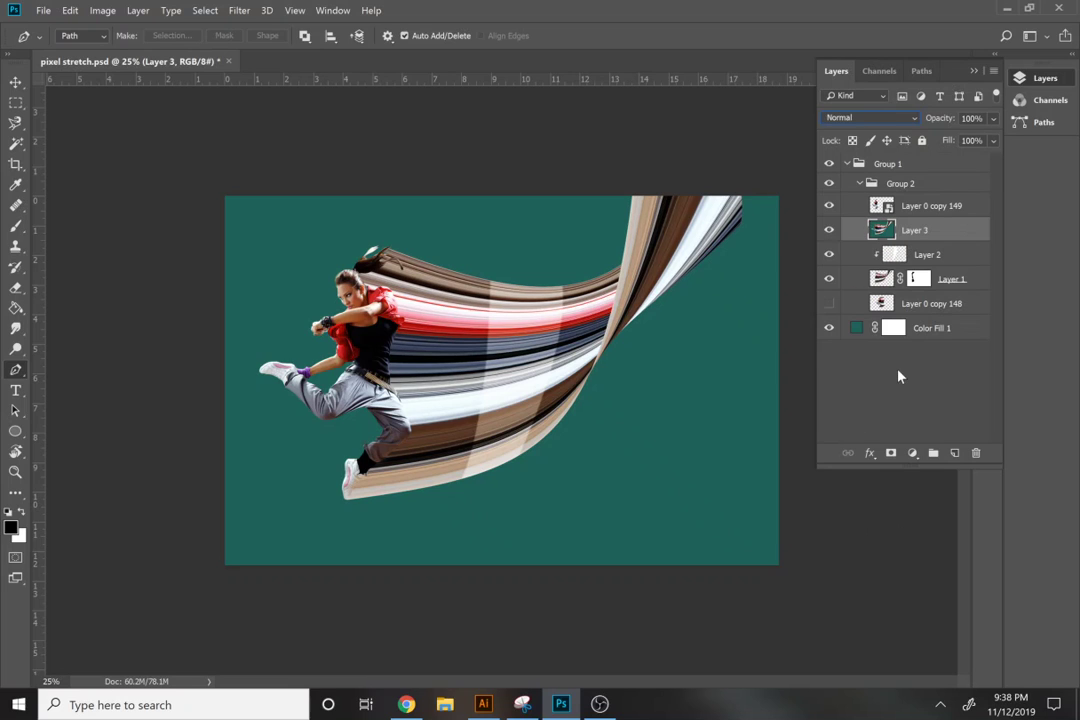
pyautogui.moveTo(936, 222); pyautogui.dragTo(905, 168)
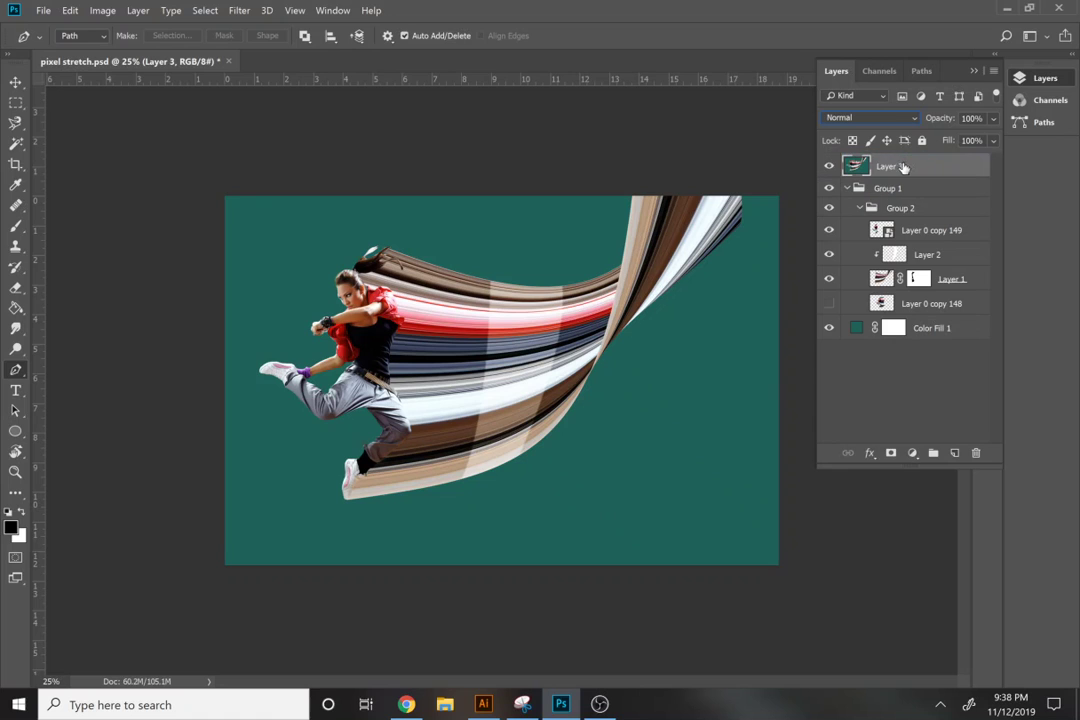
# - Apply a Camera Raw filter to the merged layer with Temperature -13, Tint +12, Exposure -0.45, Contrast +9 and Highlights -5
pyautogui.click(104, 11)
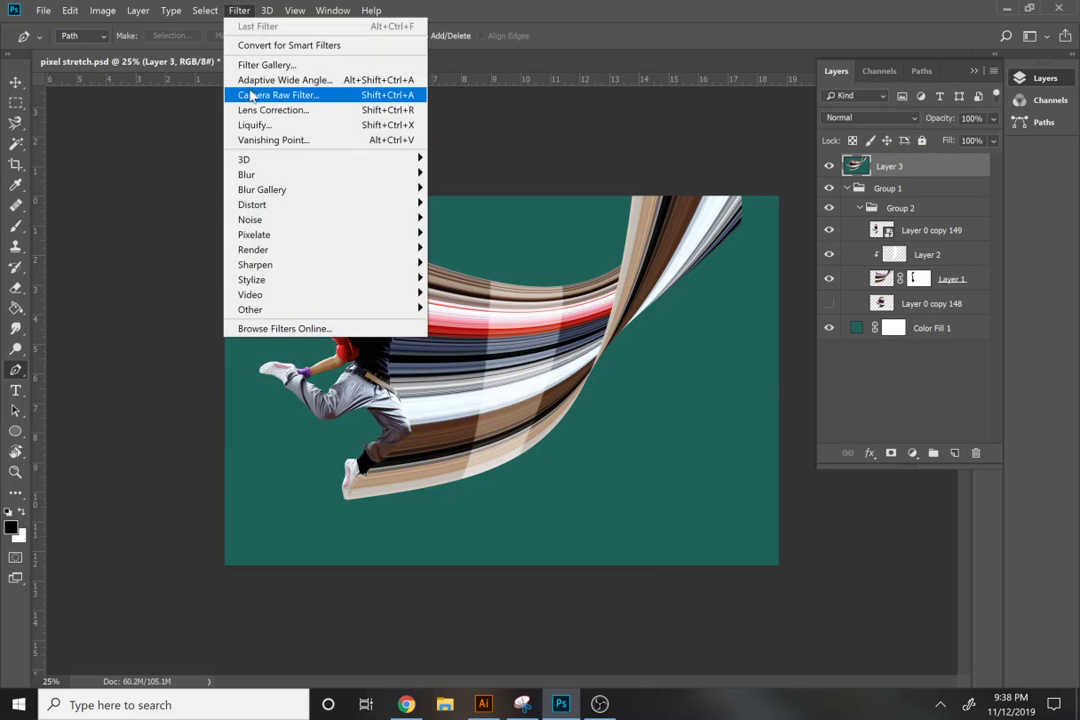
pyautogui.click(250, 95)
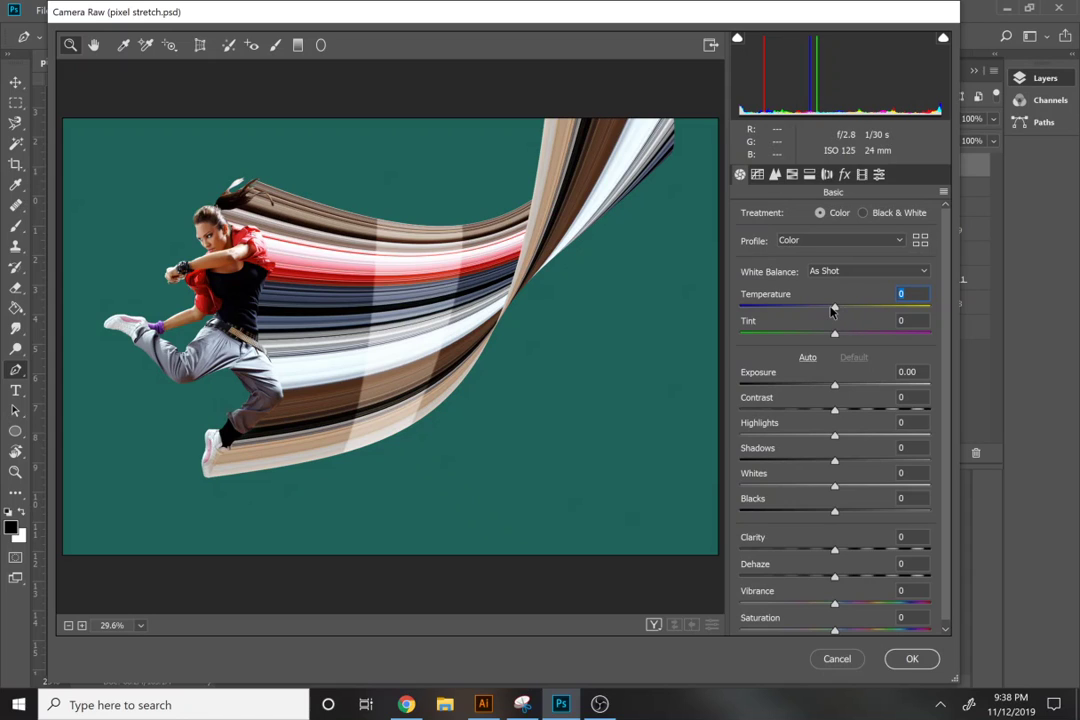
pyautogui.moveTo(833, 310)
pyautogui.mouseDown()
pyautogui.moveTo(823, 311)
pyautogui.moveTo(833, 319)
pyautogui.mouseUp()
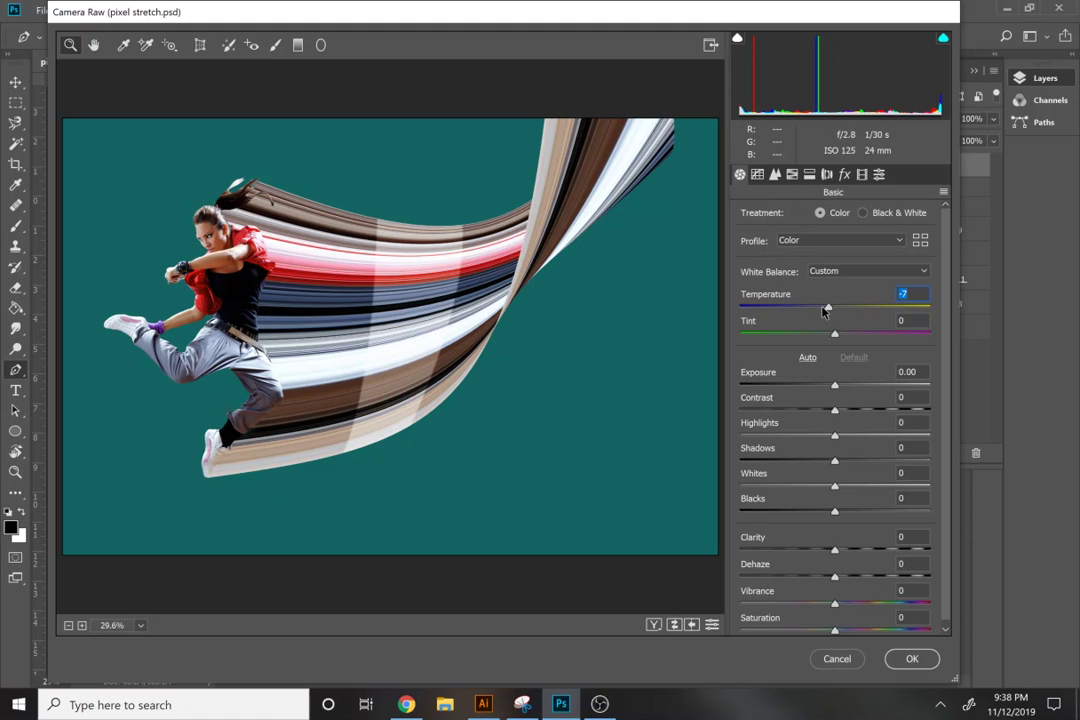
pyautogui.moveTo(823, 311); pyautogui.dragTo(845, 335)
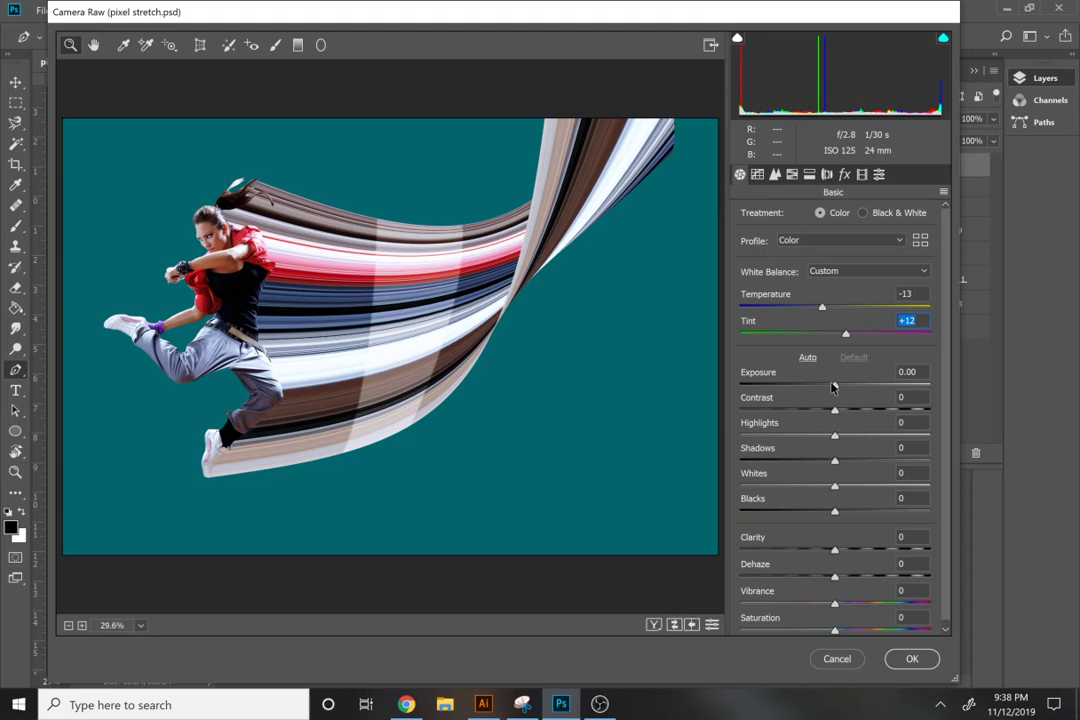
pyautogui.moveTo(840, 389); pyautogui.dragTo(829, 440)
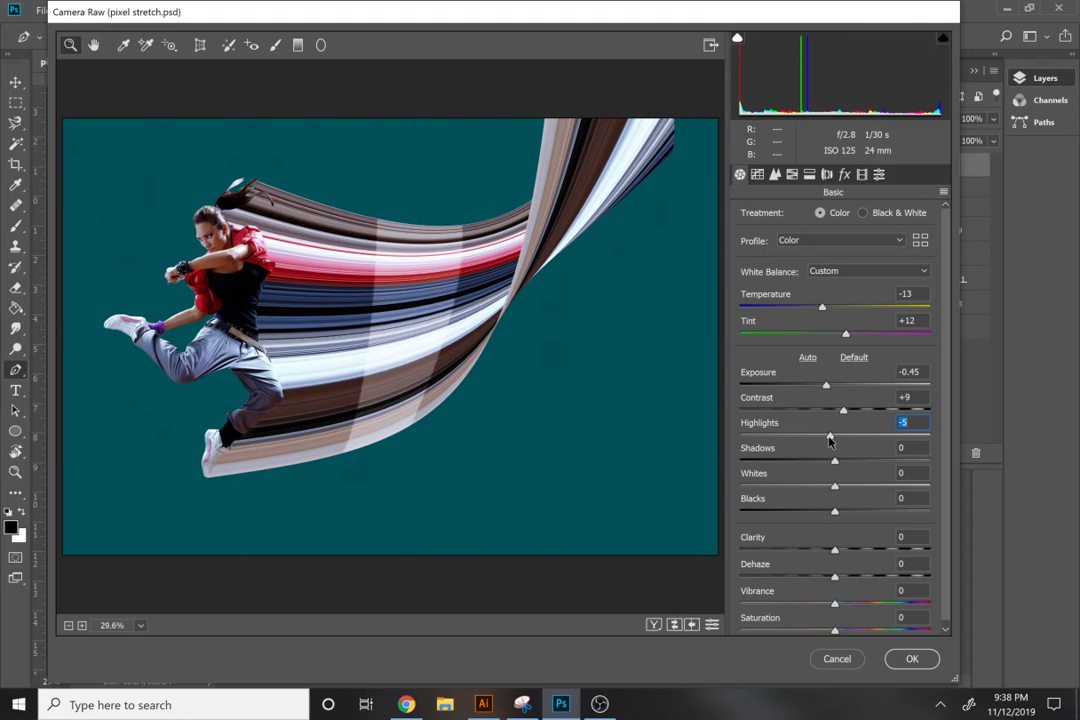
# - Set the Camera Raw Vibrance to +8, Saturation to -8, Clarity to -7 and Dehaze to +11
pyautogui.click(842, 605)
pyautogui.click(827, 631)
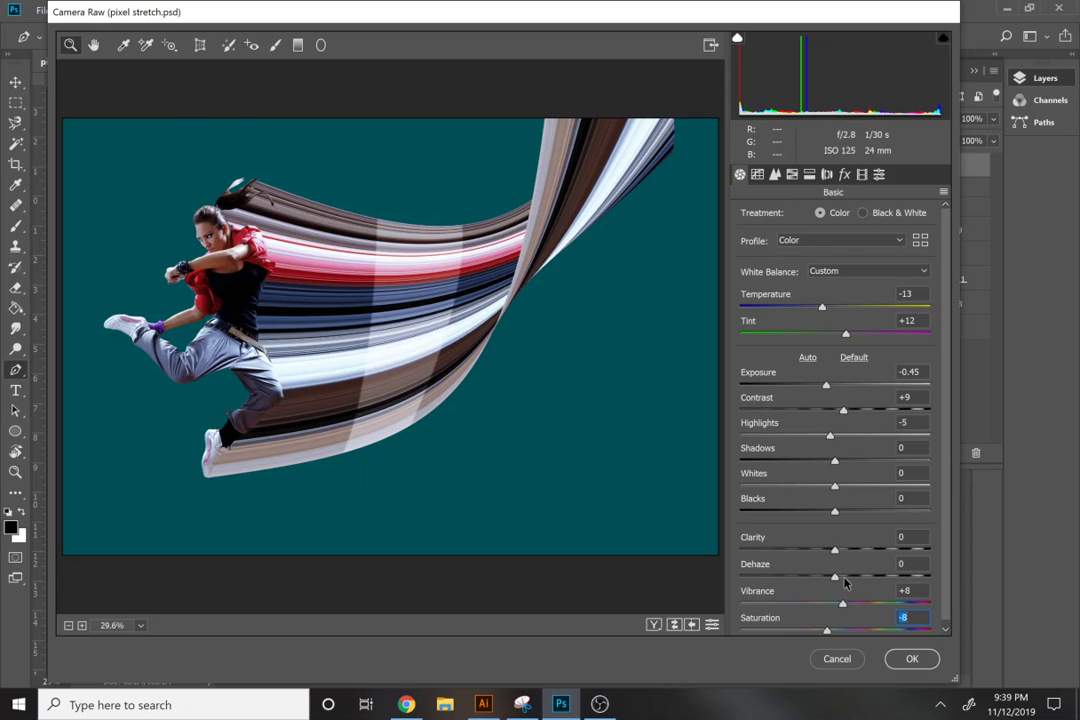
pyautogui.click(828, 553)
pyautogui.click(836, 577)
pyautogui.click(845, 578)
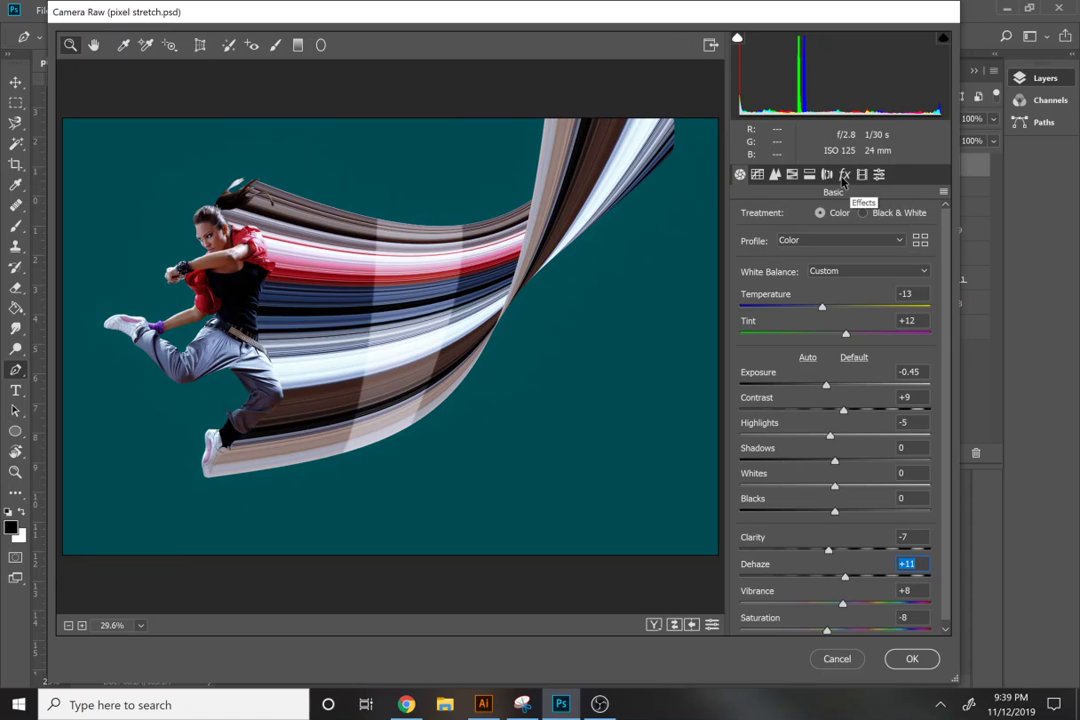
# - Add a post-crop vignette with an amount of -10, apply the Camera Raw filter and compare the image with and without Layer 3
pyautogui.click(843, 175)
pyautogui.click(829, 386)
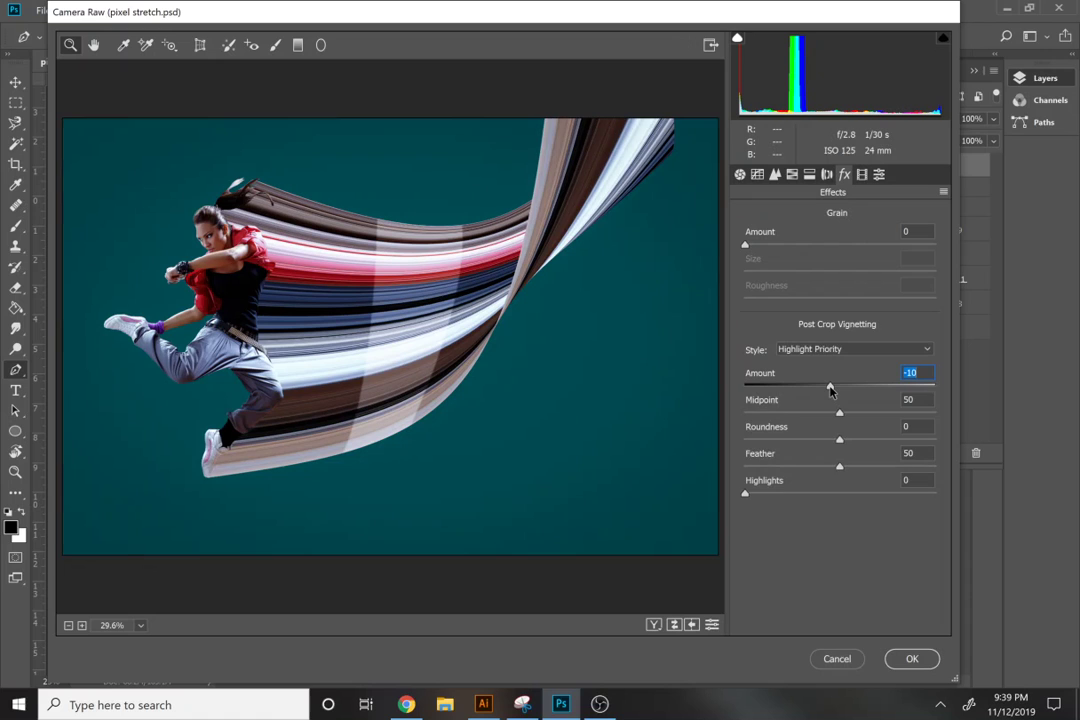
pyautogui.click(910, 658)
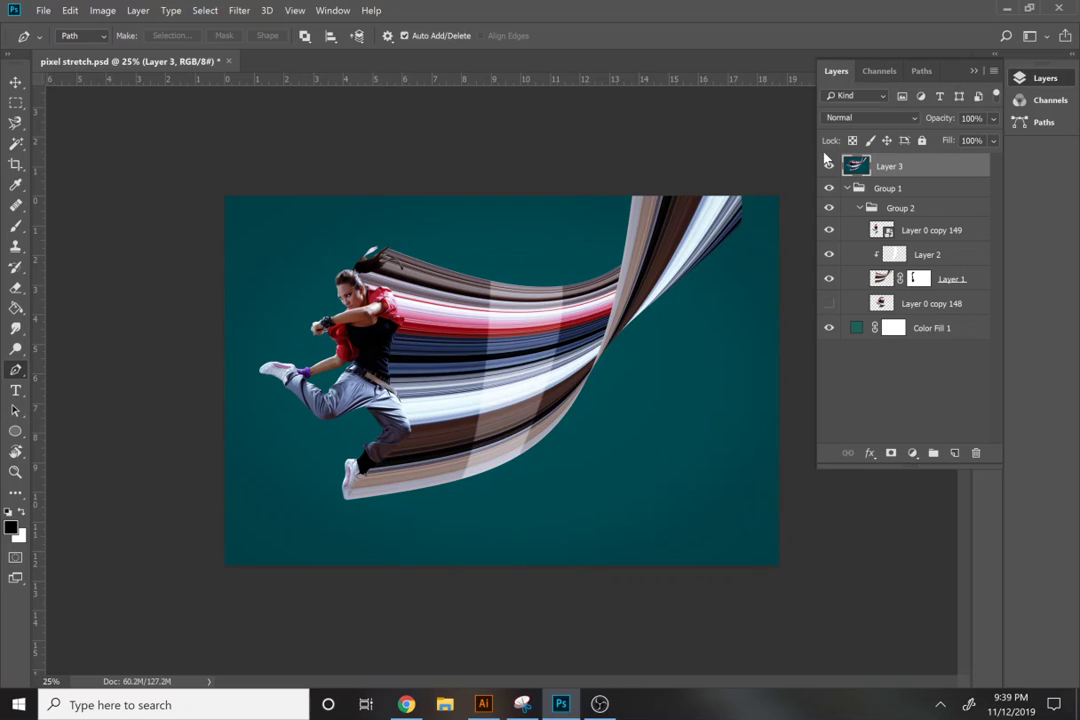
pyautogui.click(829, 167)
pyautogui.click(829, 167)
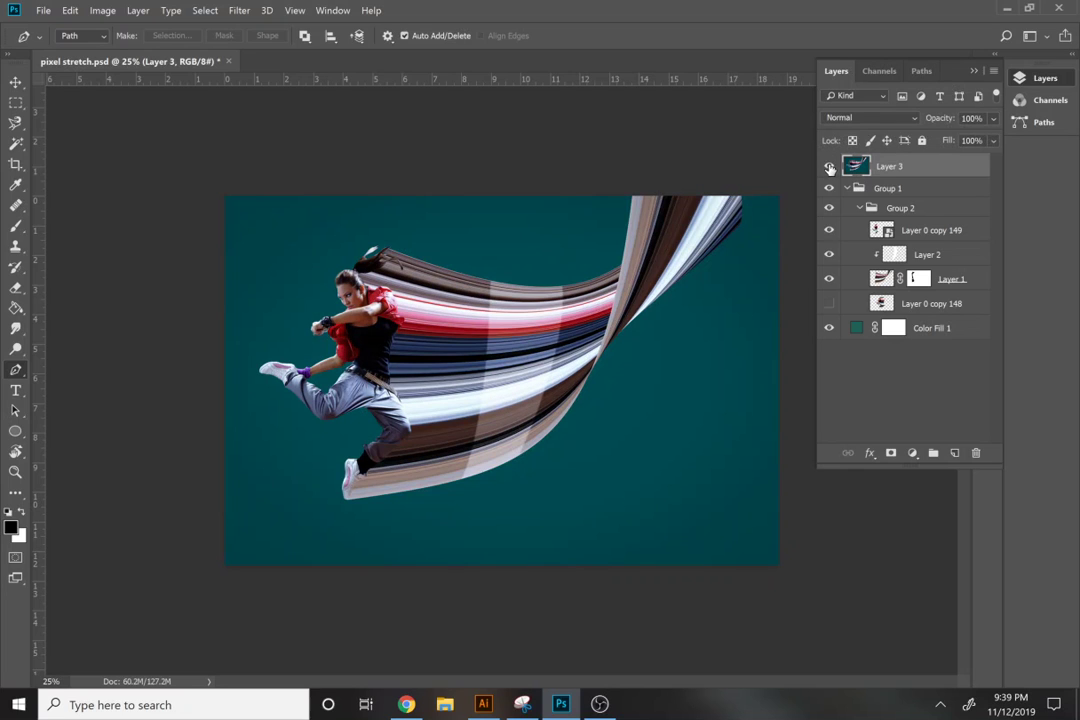